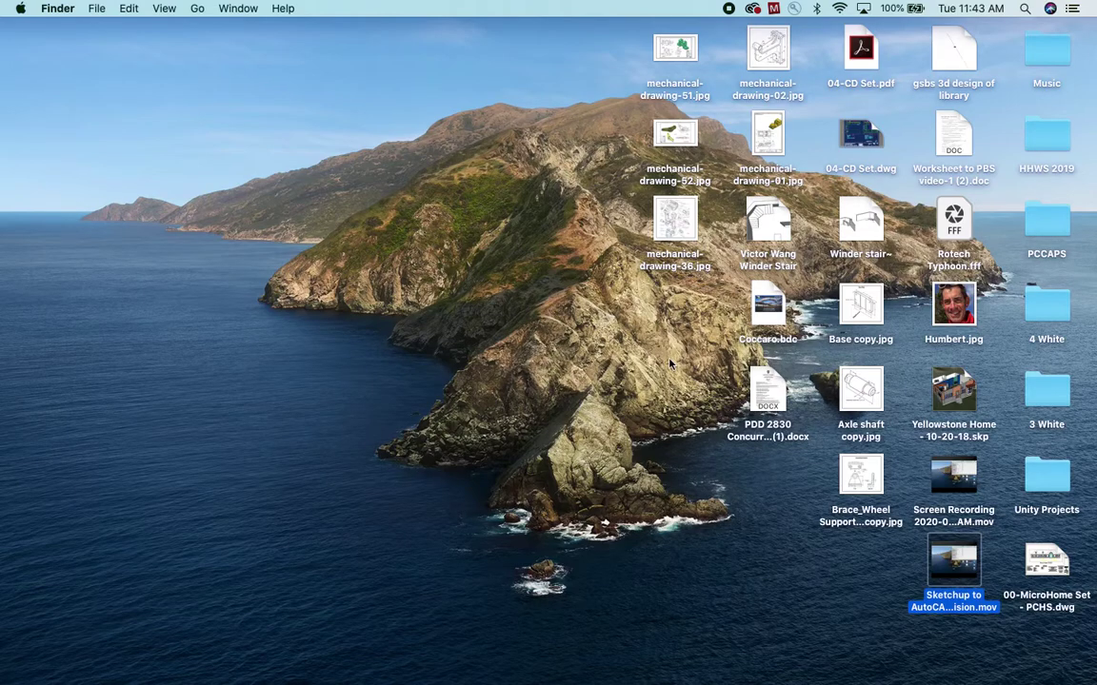
Step: Switch to the 04-CD Set PDF and display the A2.2 Floor Plan Notes & Info sheet
key(ctrl+Right)
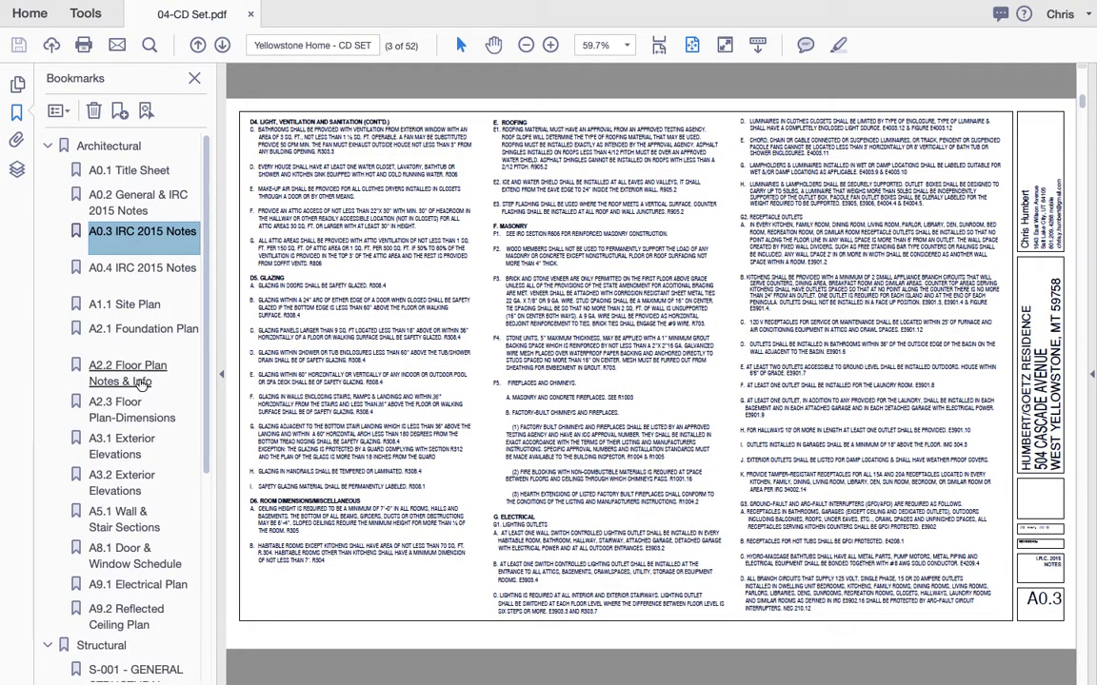
click(124, 372)
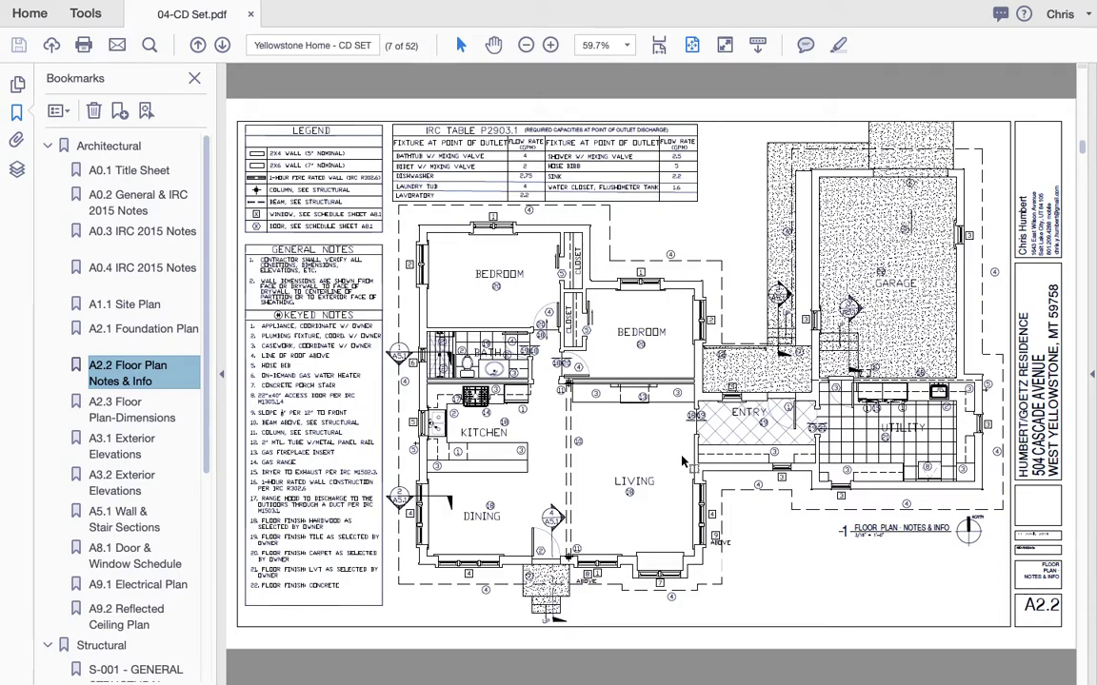
Step: Switch to the Yellowstone Home model in SketchUp and set its camera to parallel projection
key(ctrl+Right)
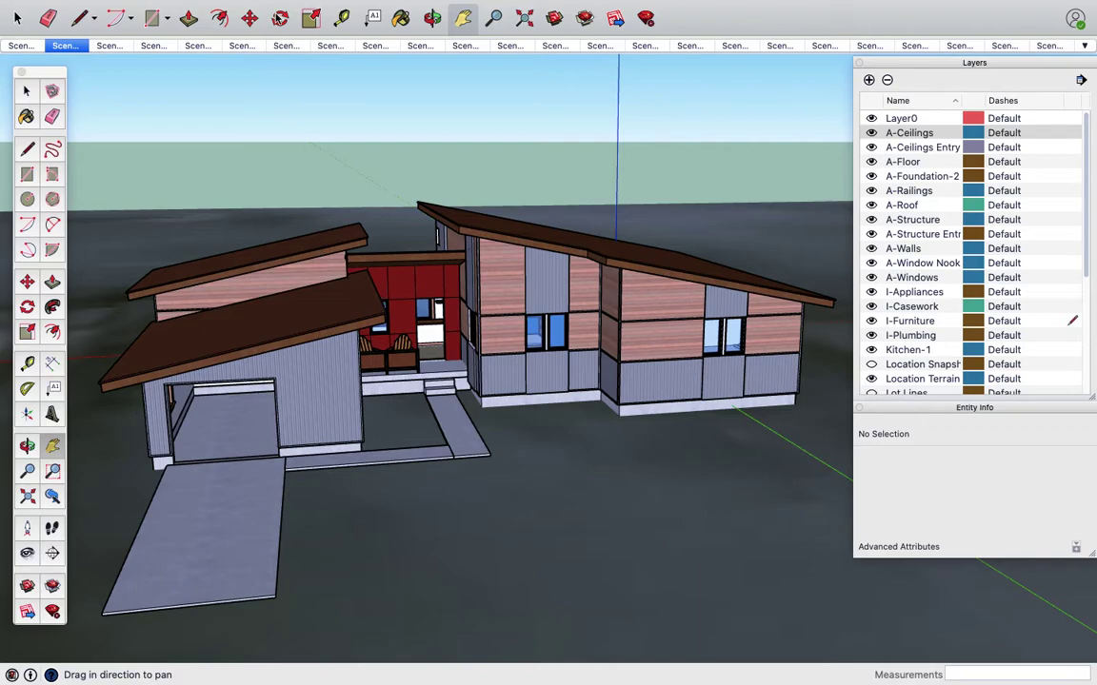
mouse_move(245, 8)
click(185, 9)
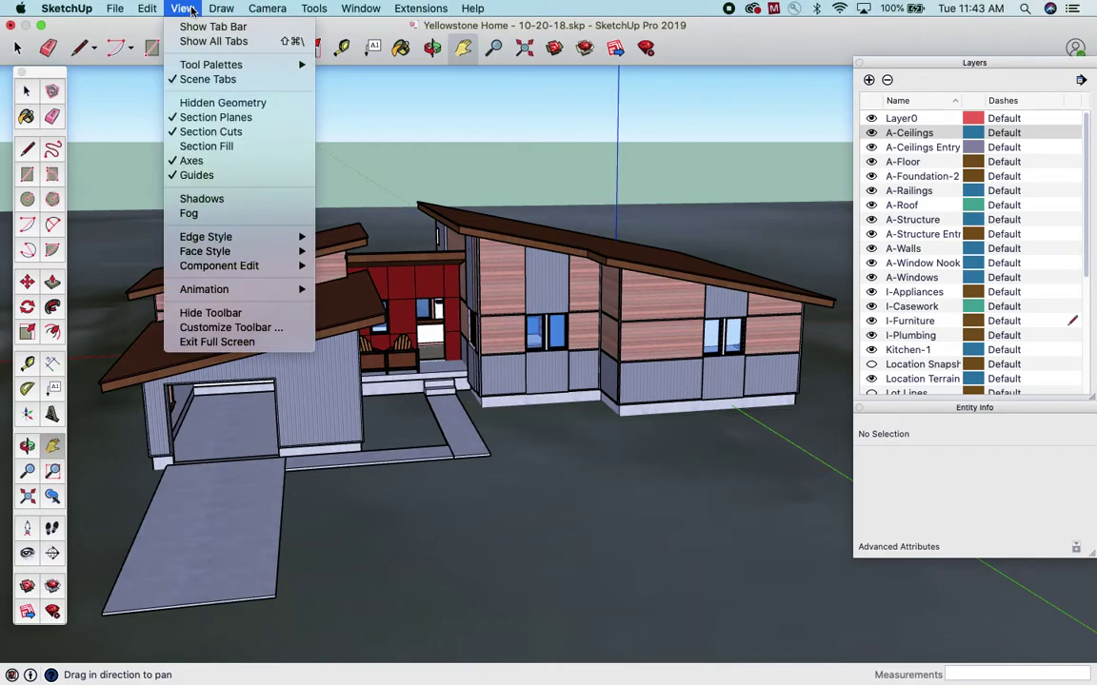
mouse_move(272, 13)
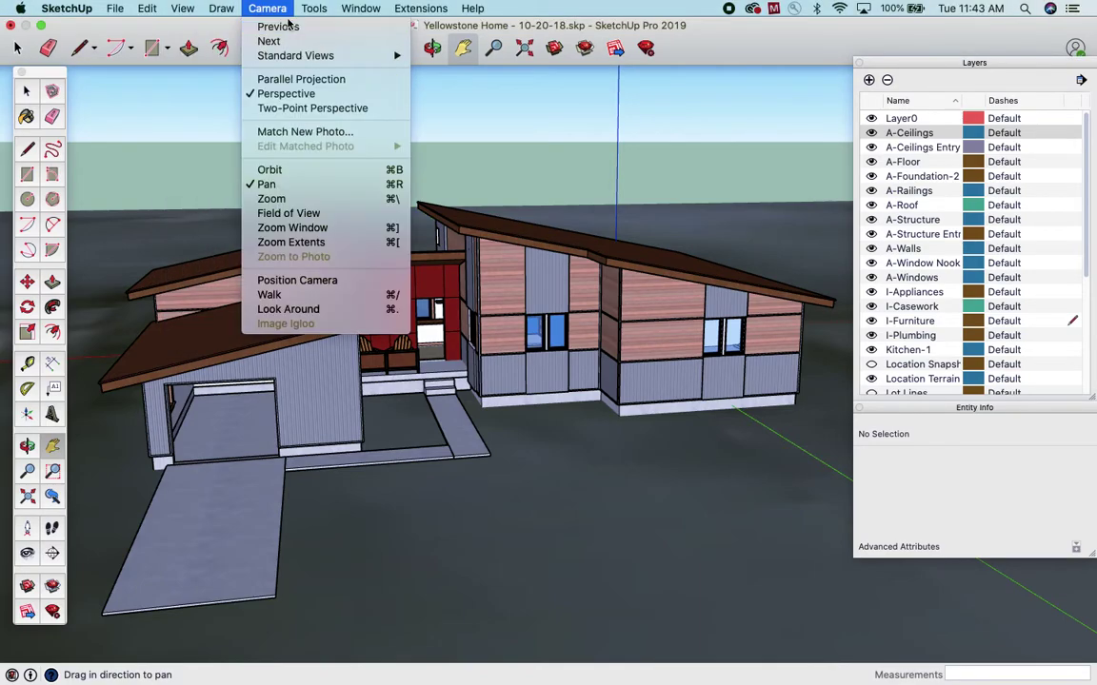
click(301, 79)
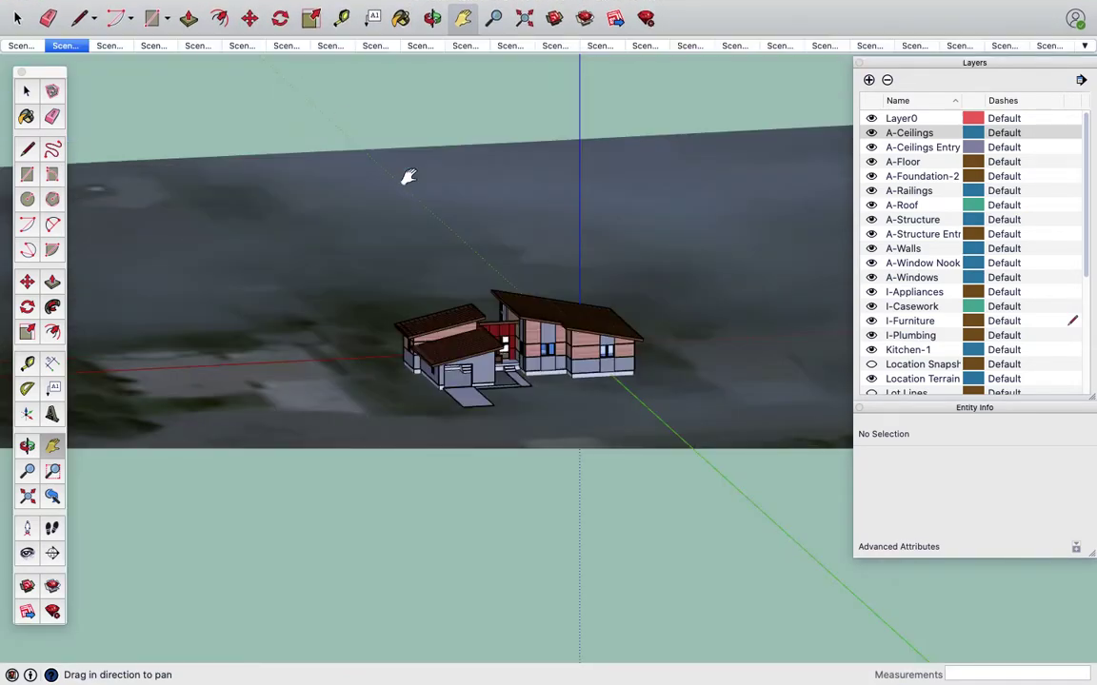
scroll(538, 362, up, 5)
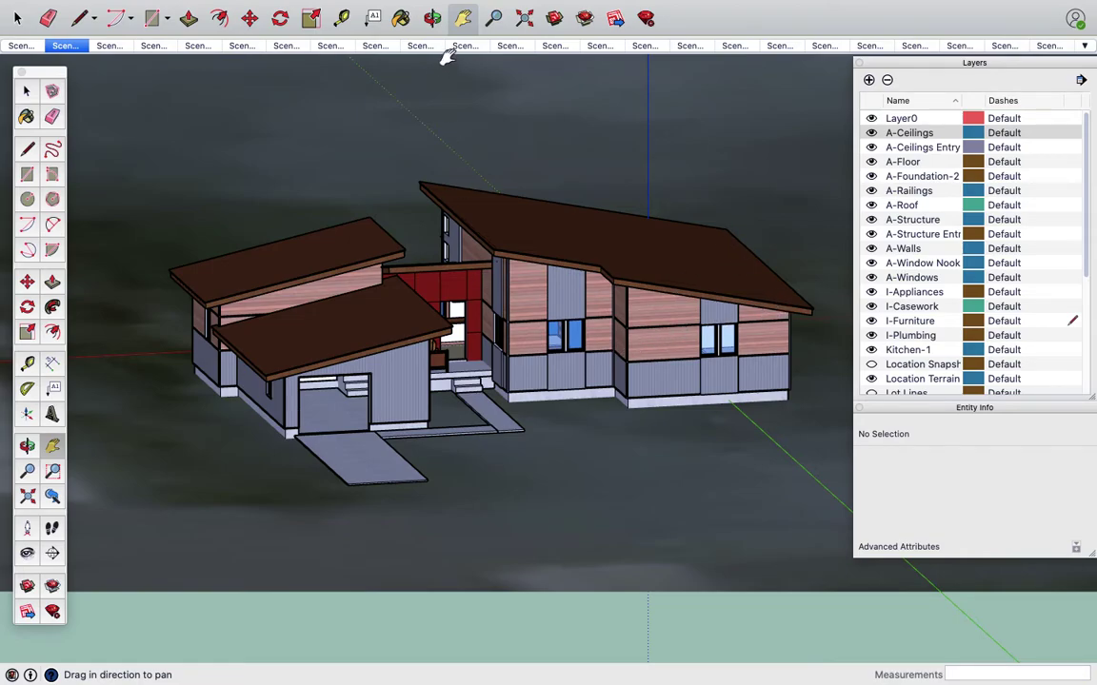
Step: Set the camera to the Front standard view and centre the house elevation in the drawing area
click(432, 18)
drag(649, 313, 350, 354)
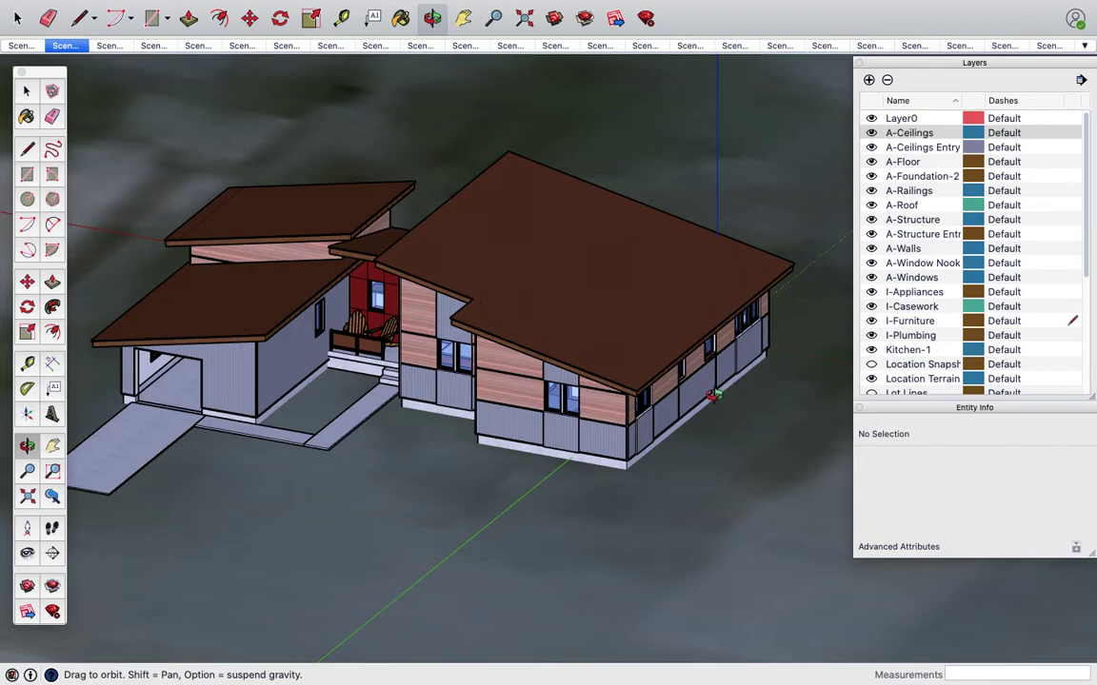
drag(645, 358, 541, 346)
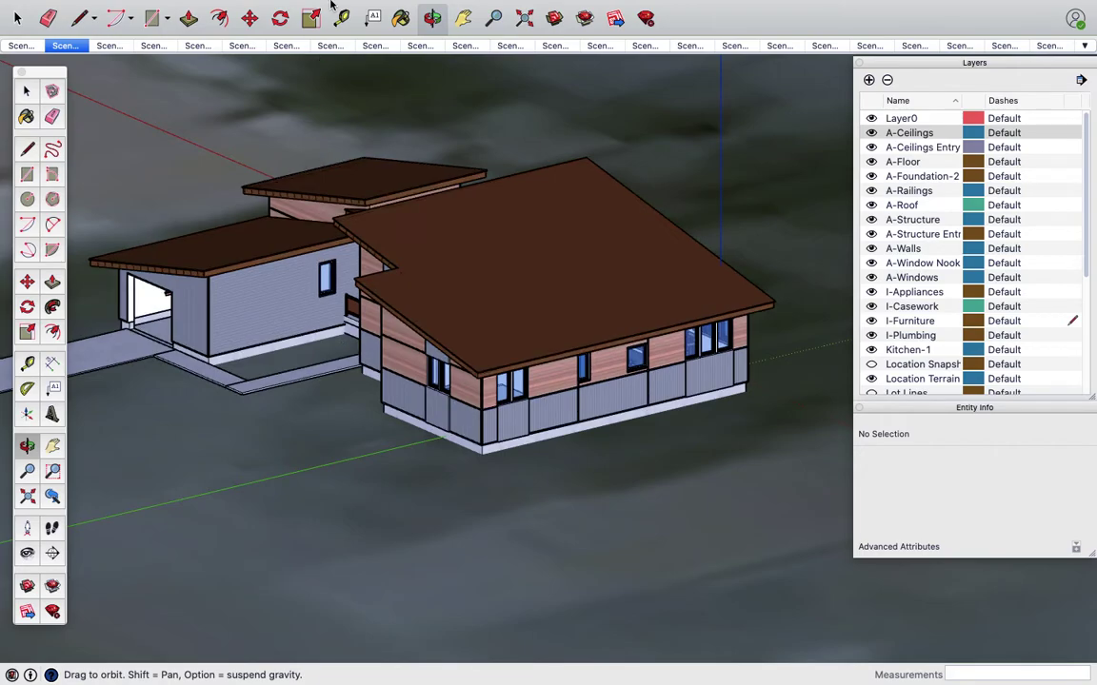
mouse_move(333, 4)
click(267, 9)
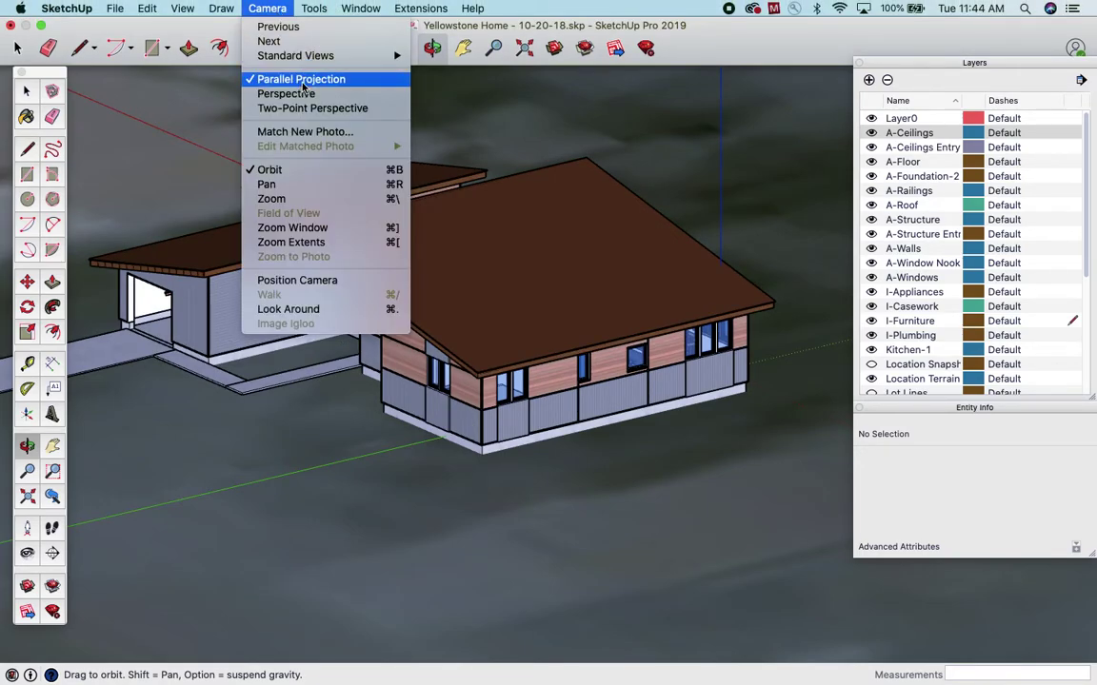
mouse_move(302, 60)
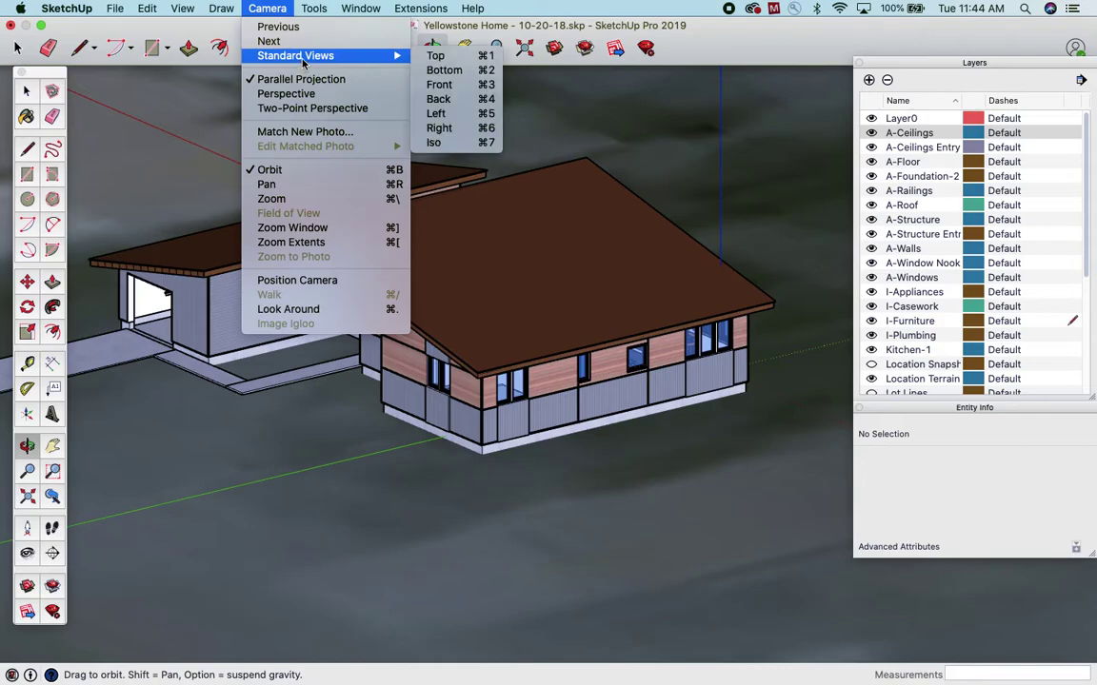
click(440, 86)
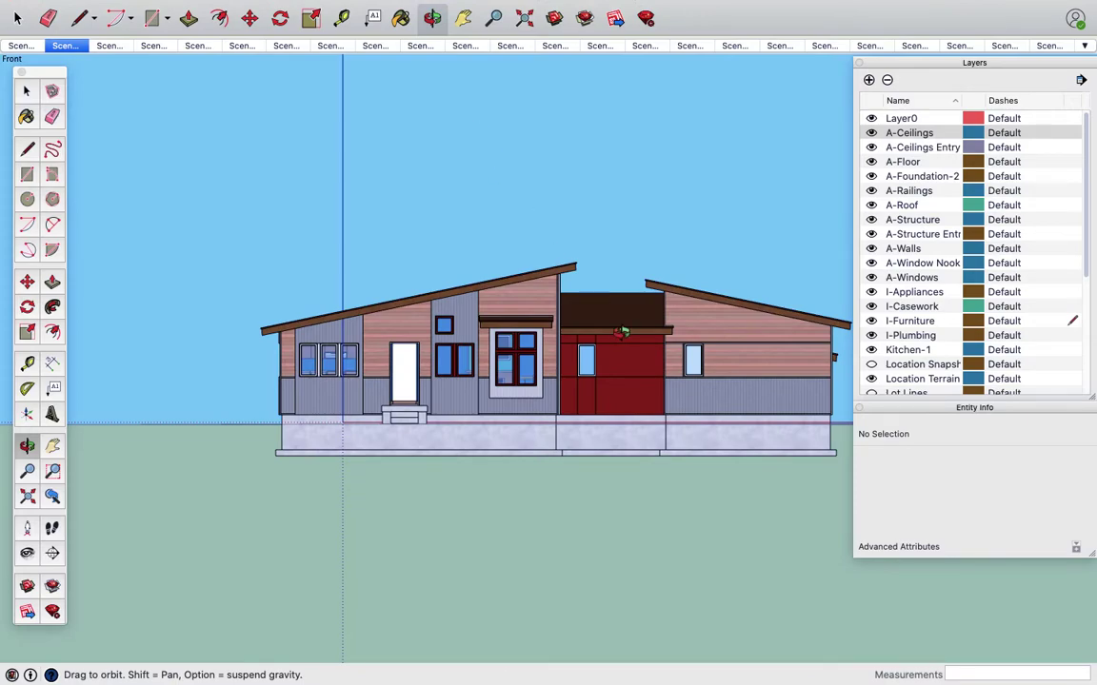
click(462, 18)
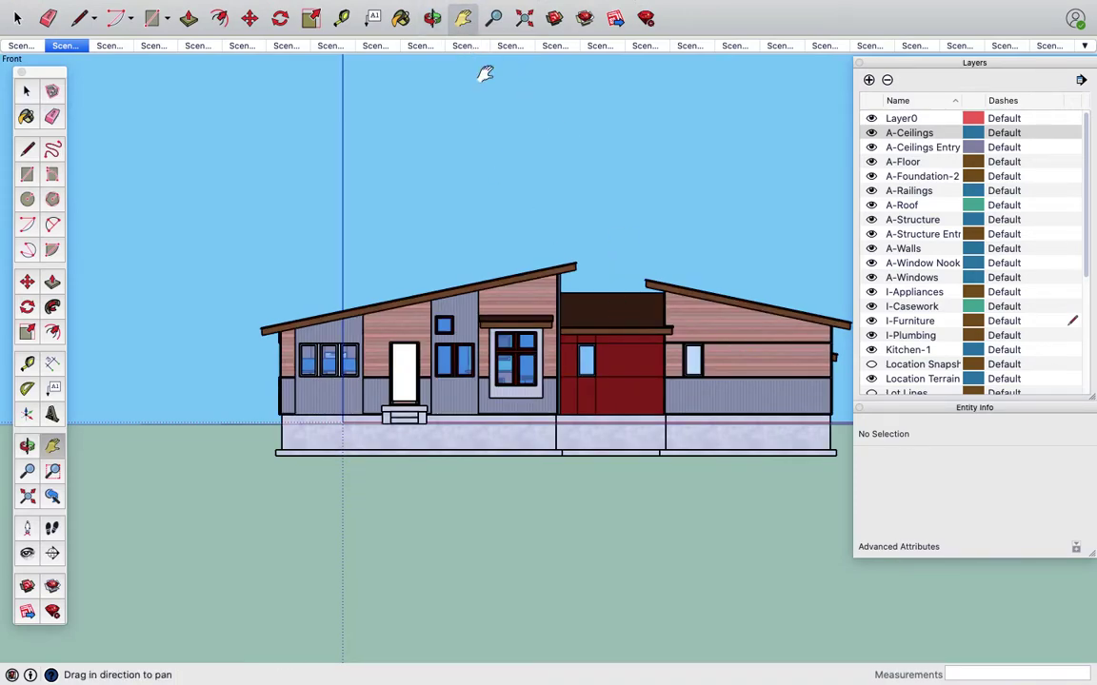
drag(621, 339, 529, 343)
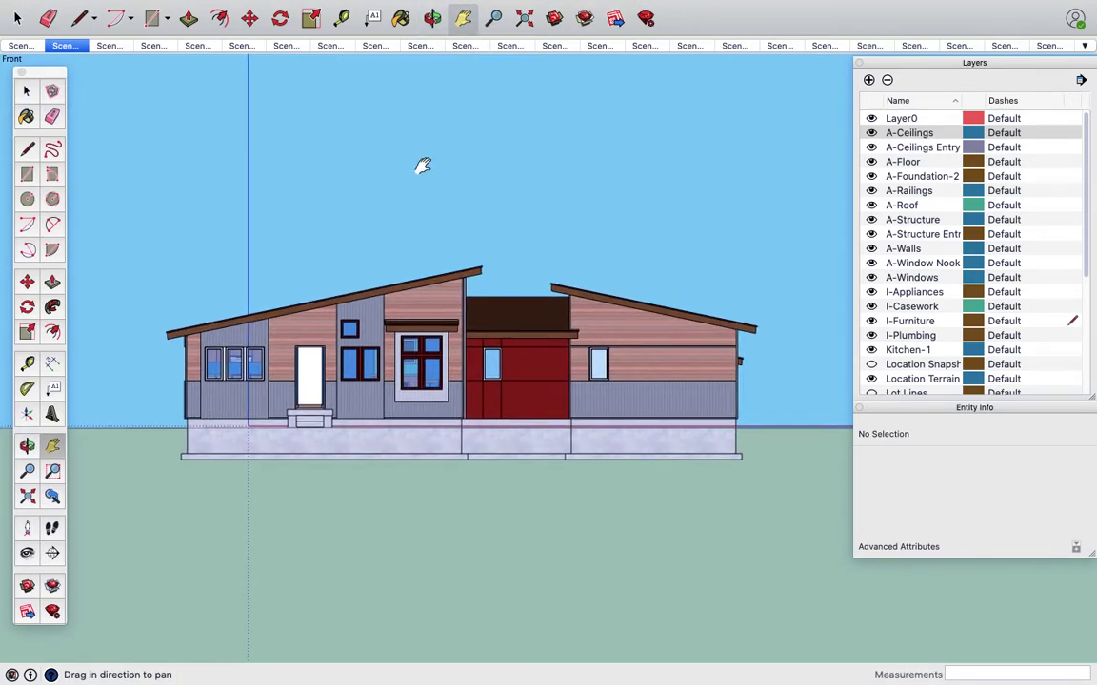
Step: Compare the front view in perspective, then return the camera to parallel projection
mouse_move(360, 5)
click(267, 9)
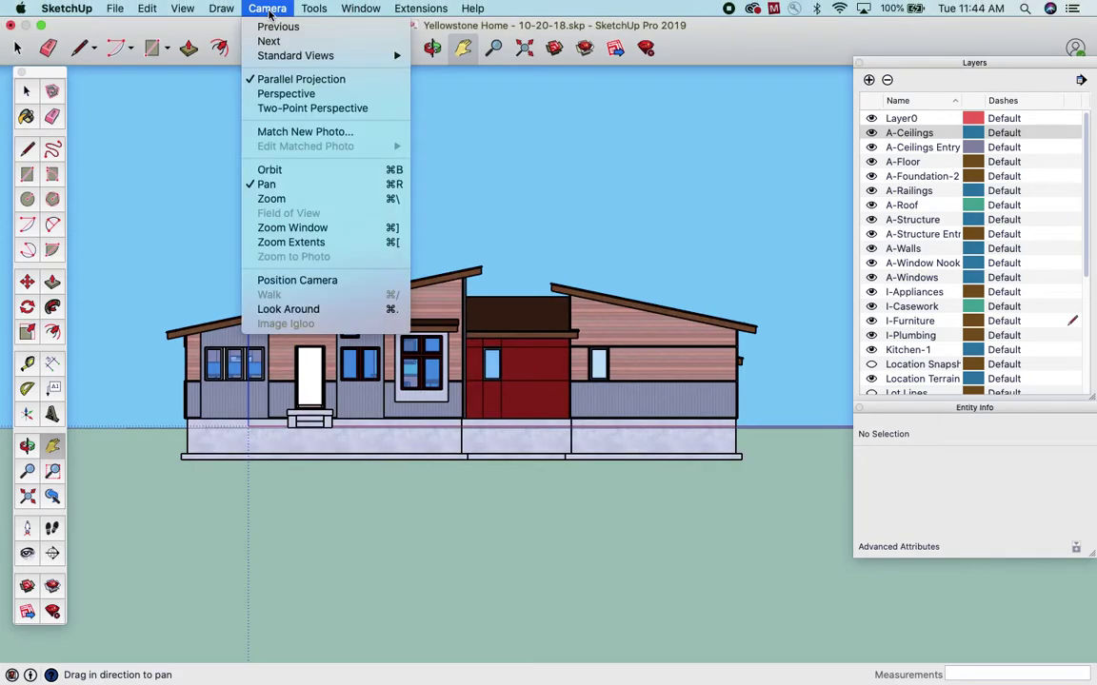
click(271, 92)
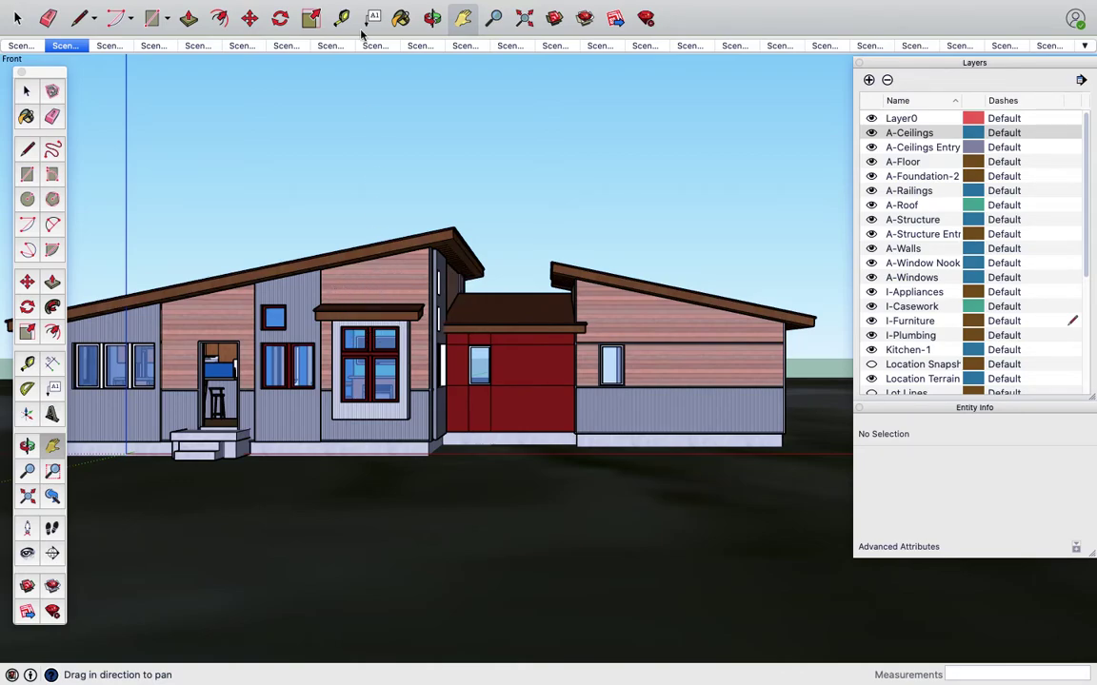
mouse_move(322, 6)
click(270, 8)
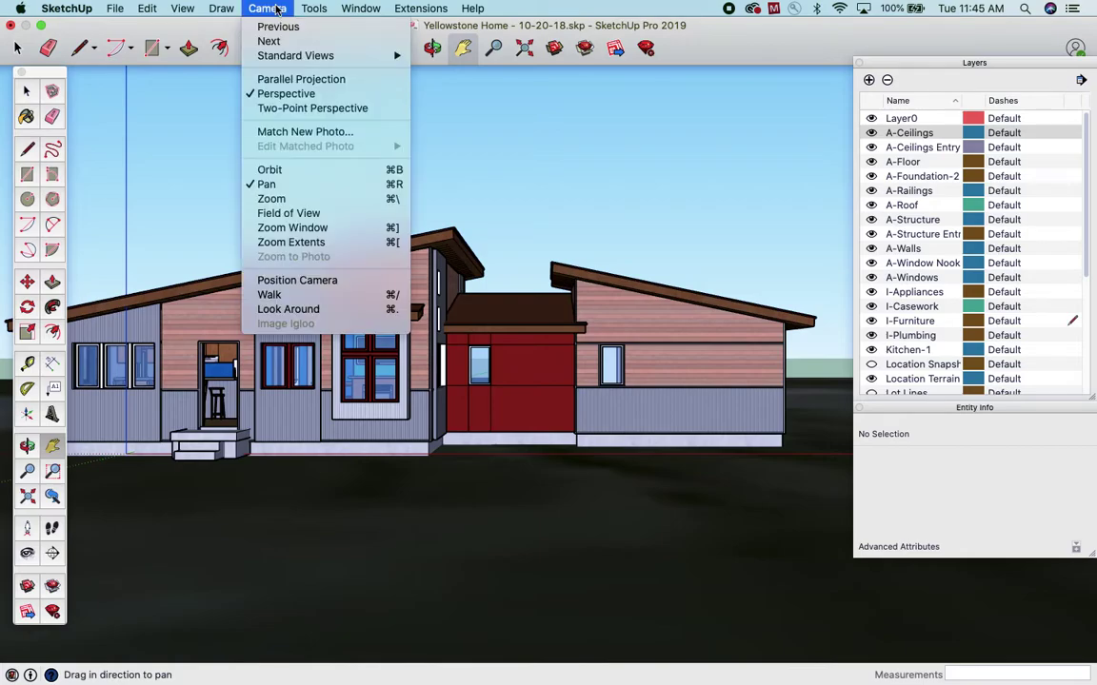
click(303, 76)
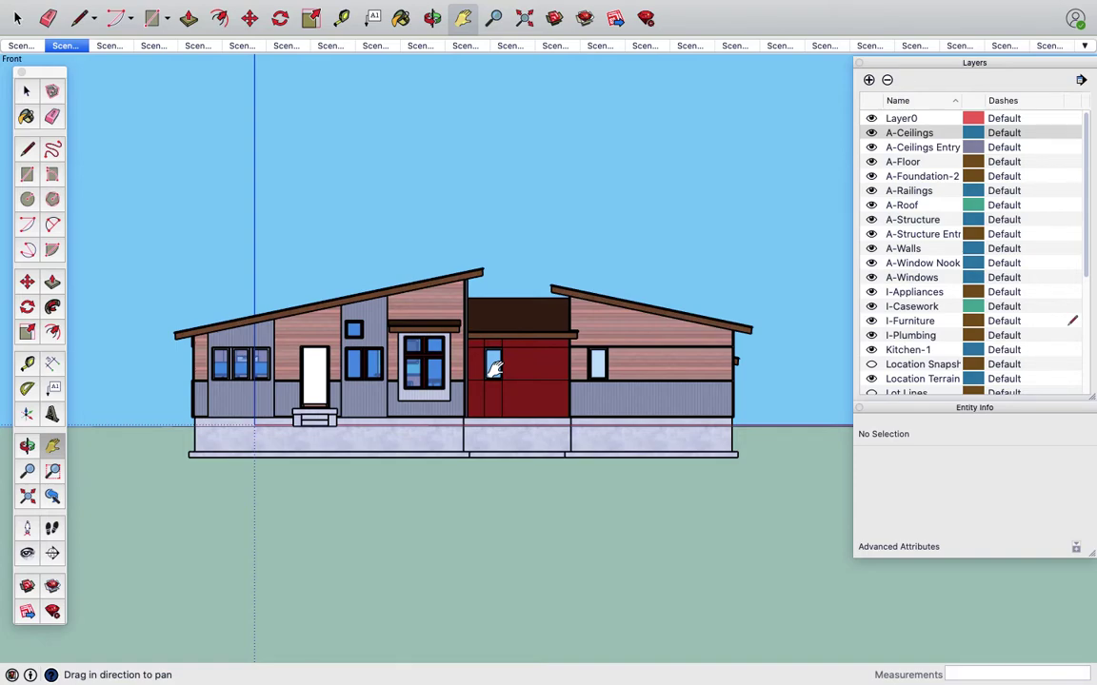
Step: Look at the house's back, left and right elevations in the standard views and return to the Front view
key(super+5)
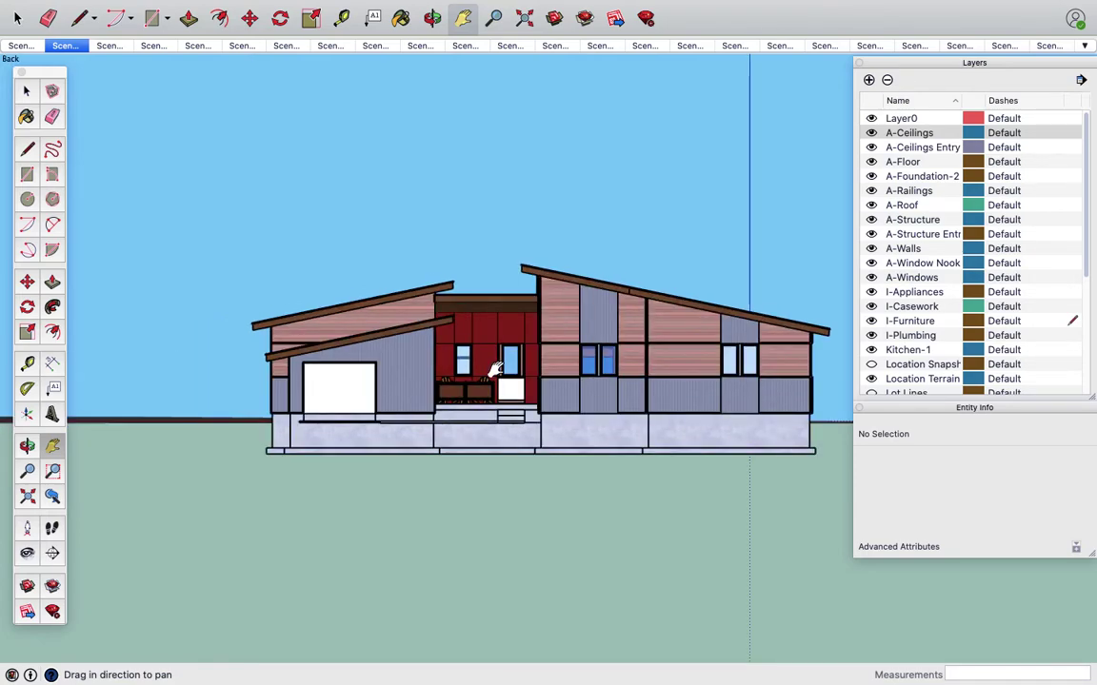
key(super+6)
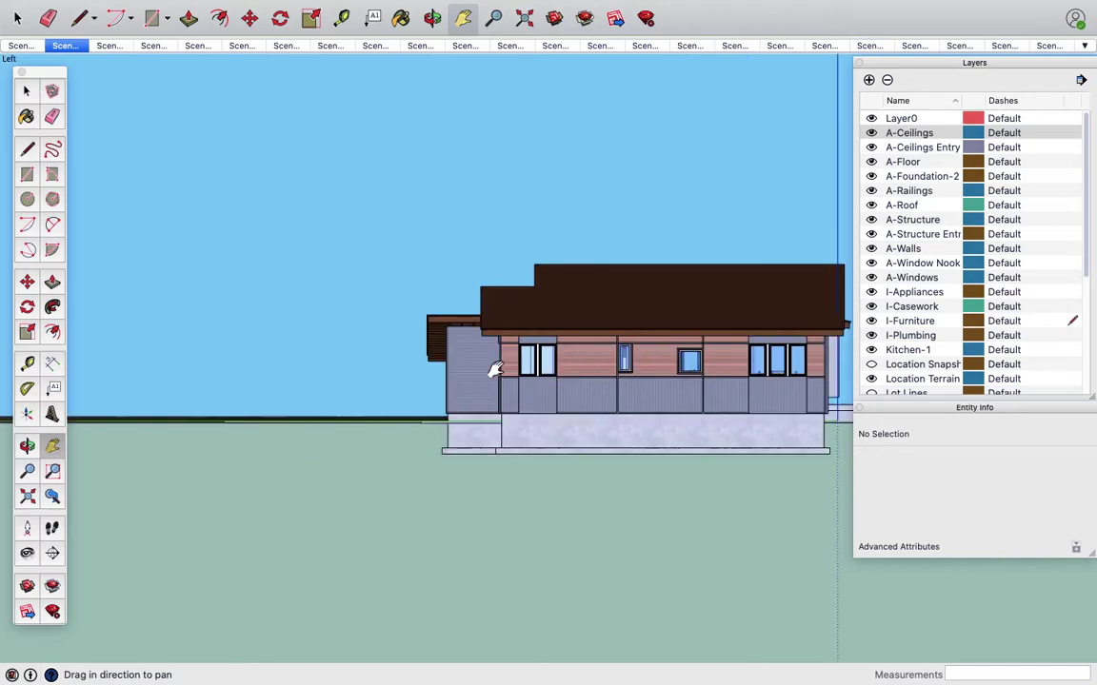
key(super+4)
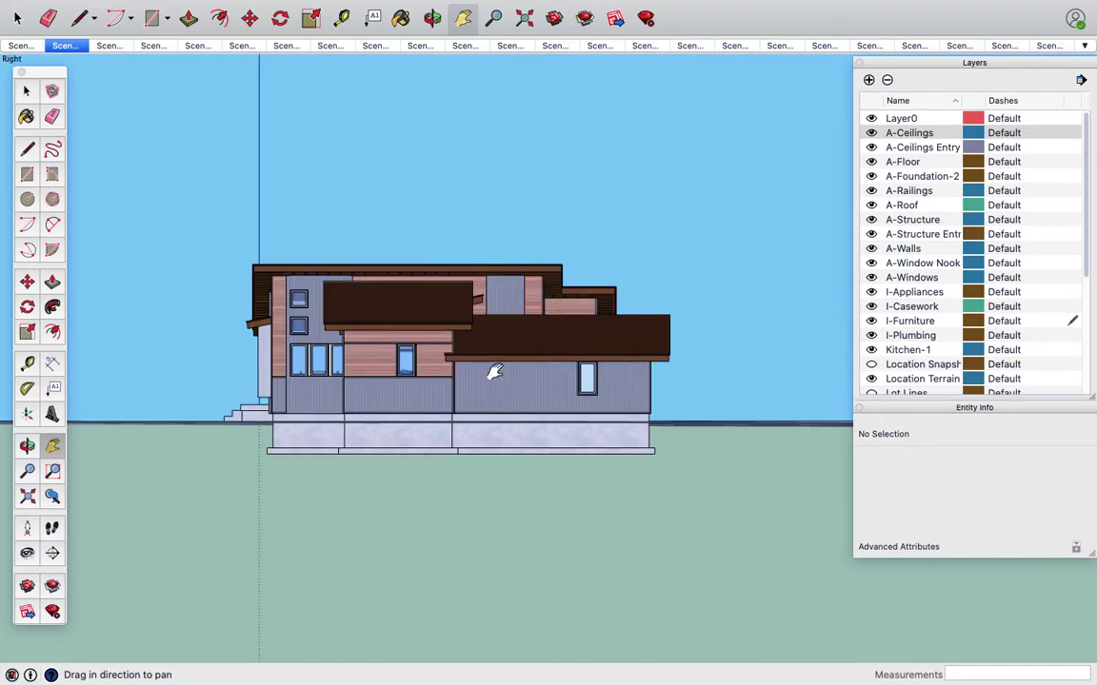
key(super+3)
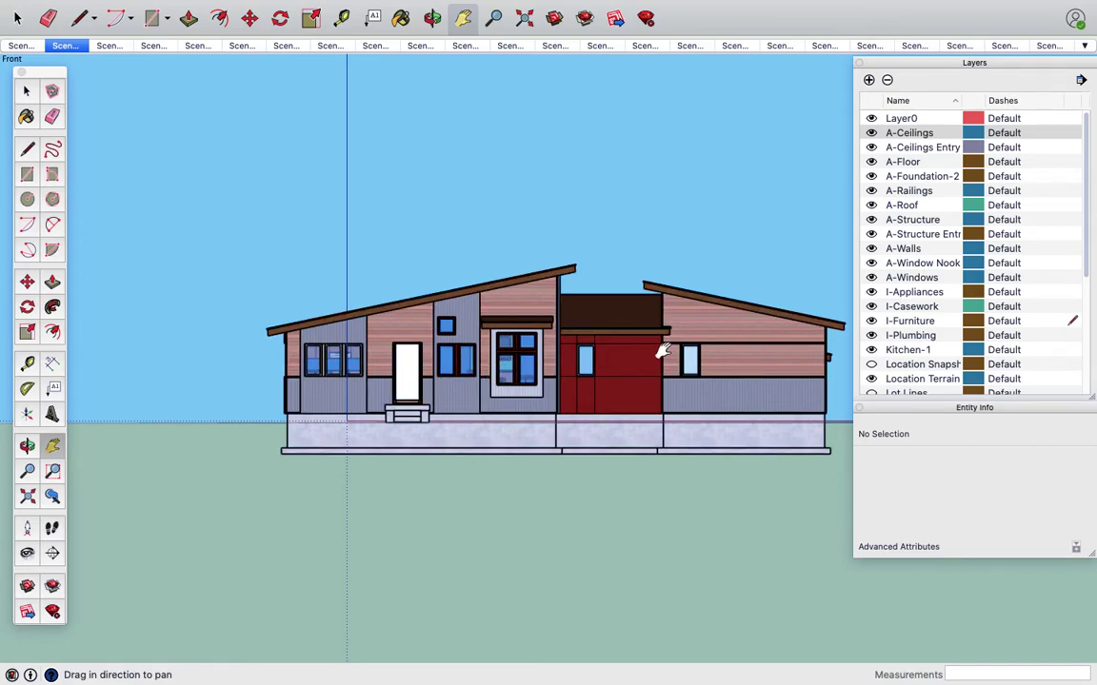
Step: Start a 2D graphic export in AutoCAD DWG format and accept the options for Release 14 at full scale (1:1)
mouse_move(103, 4)
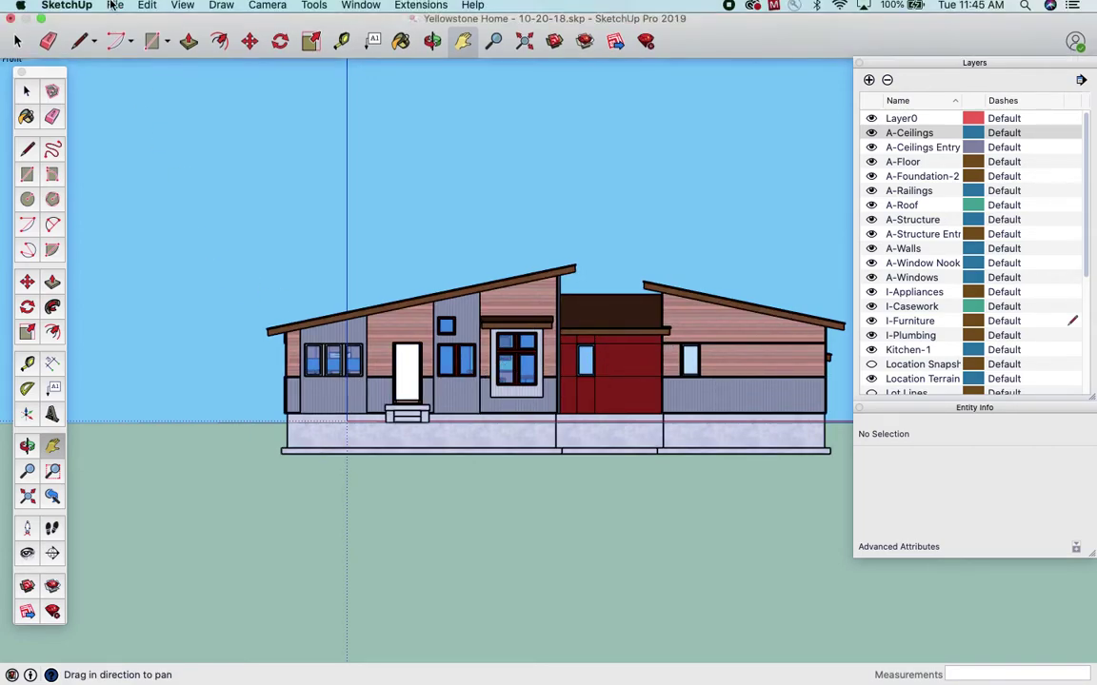
click(115, 9)
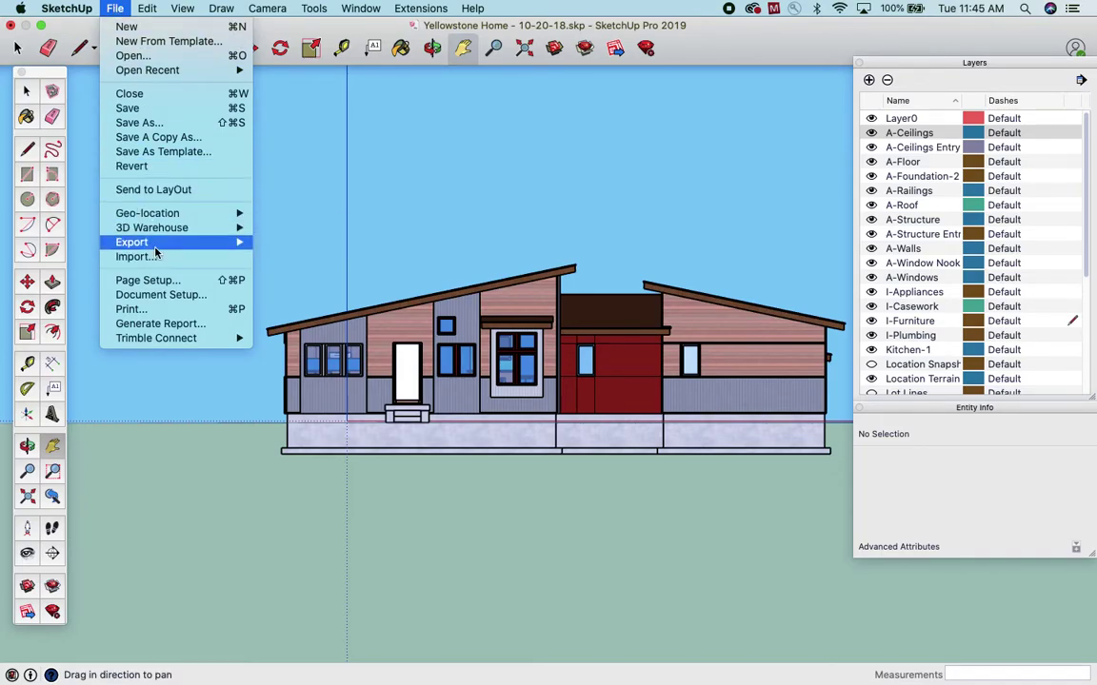
mouse_move(153, 243)
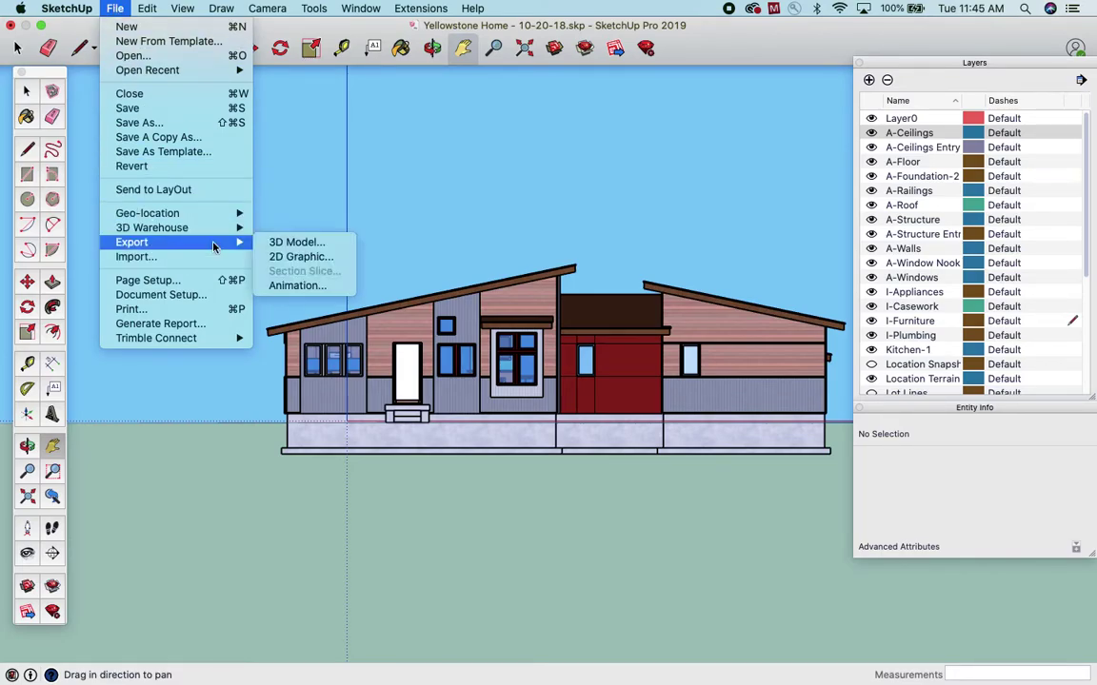
click(301, 257)
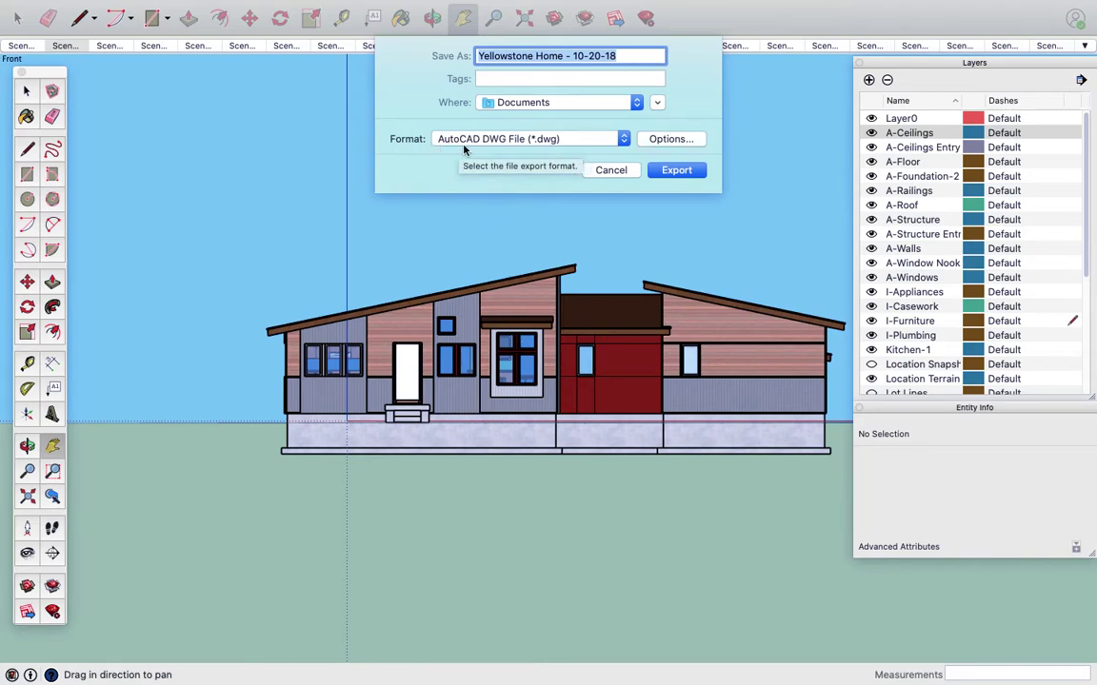
click(624, 139)
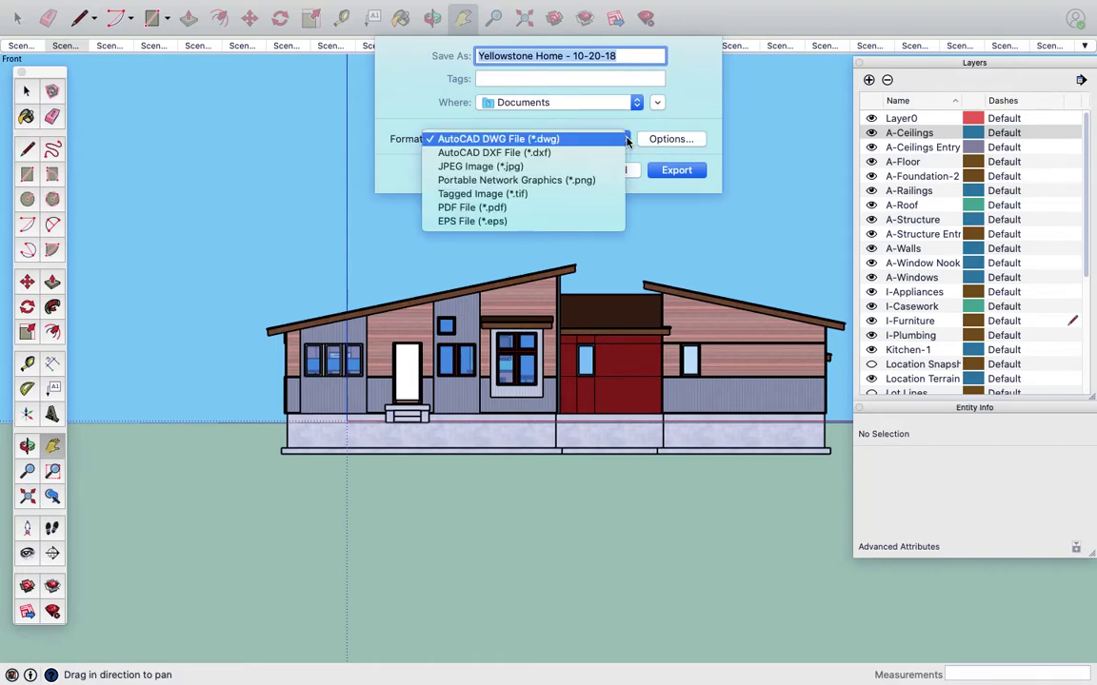
click(572, 145)
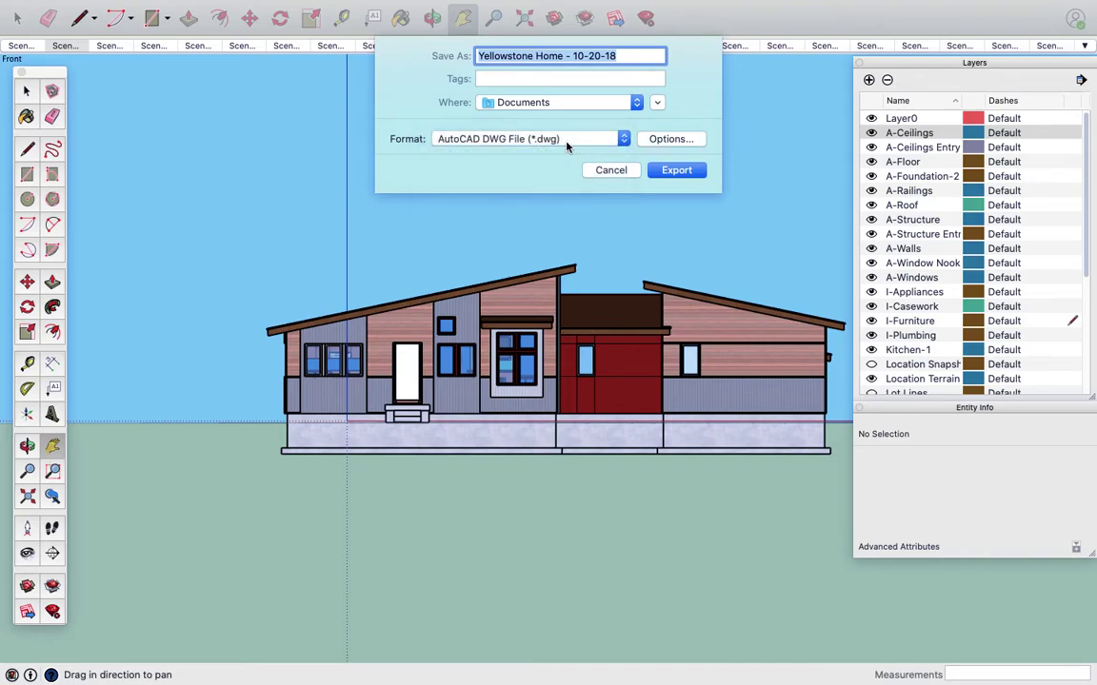
click(676, 141)
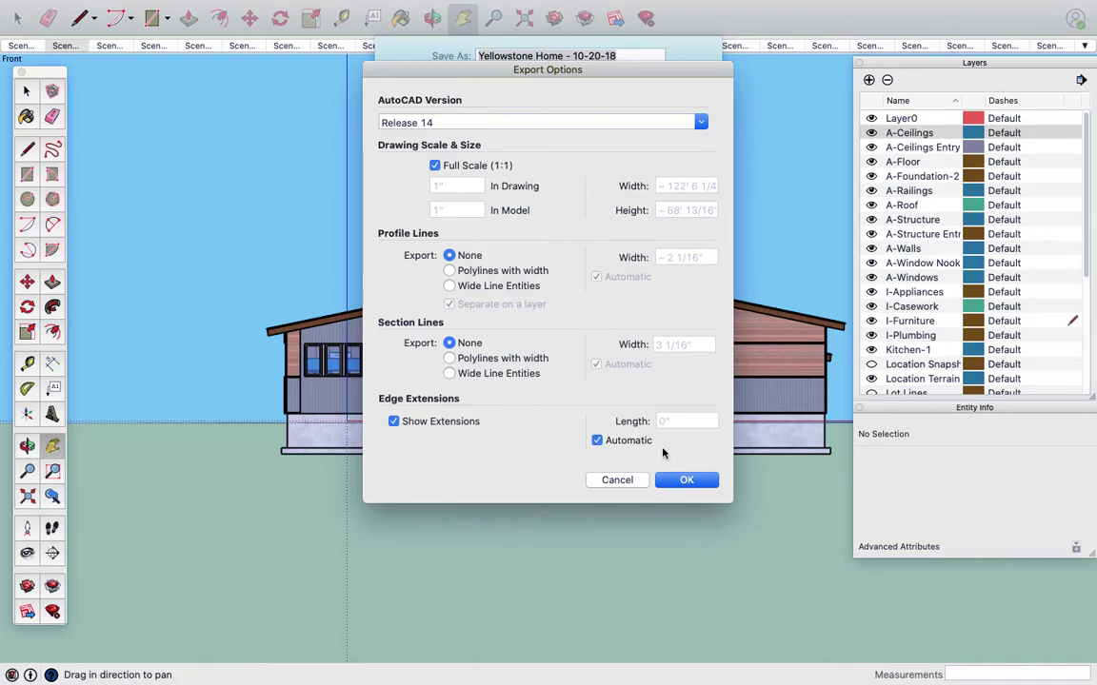
click(673, 481)
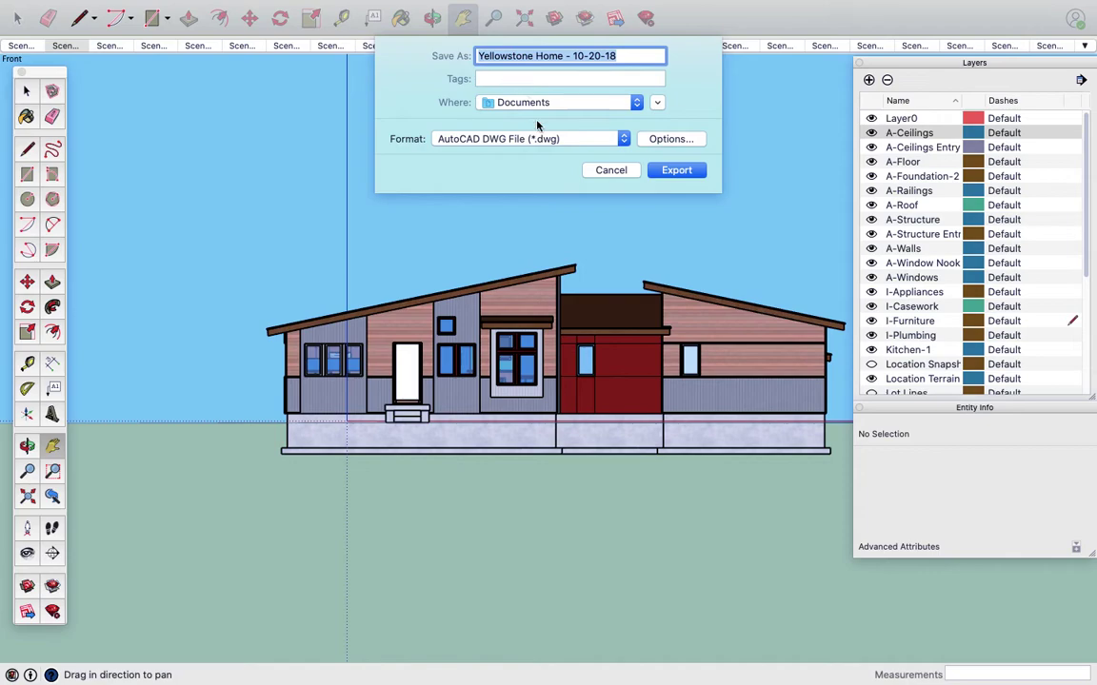
Step: Export the elevation as a DWG named Rear Elevation to the Desktop and dismiss the export audit message
click(562, 102)
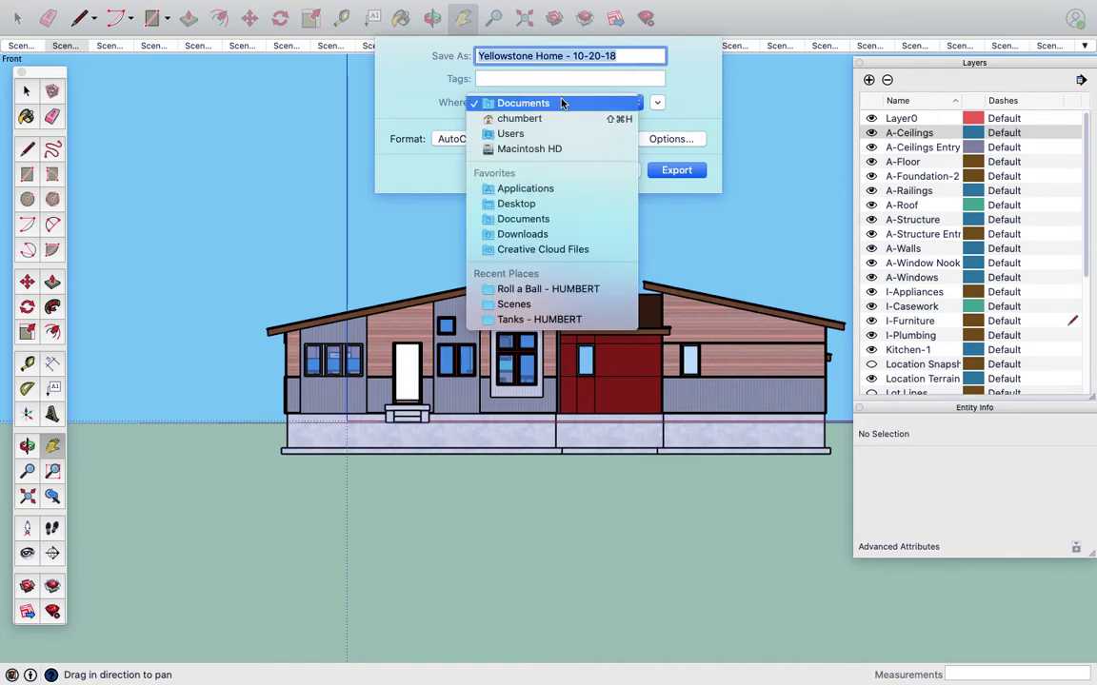
click(538, 203)
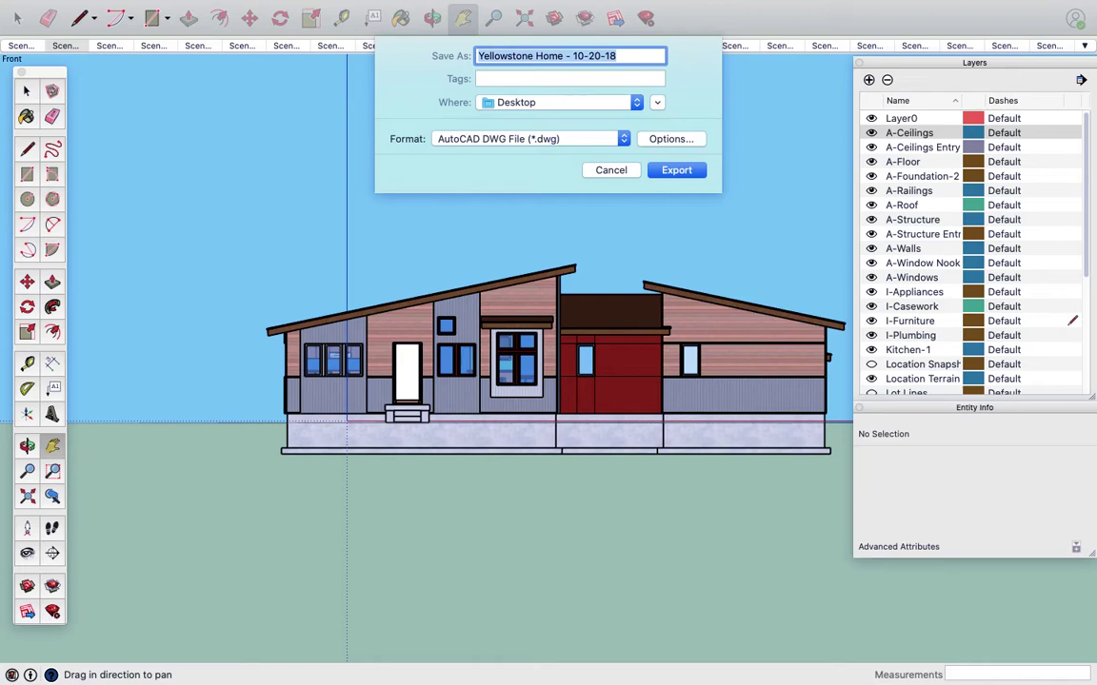
text(Rear Elevation)
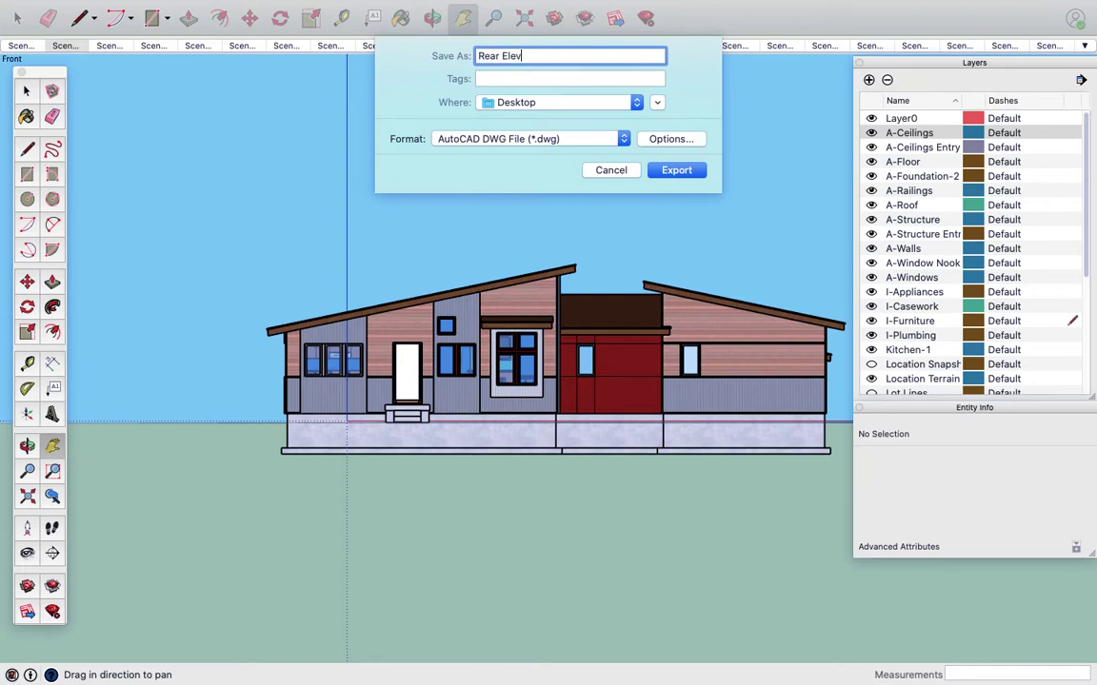
click(677, 172)
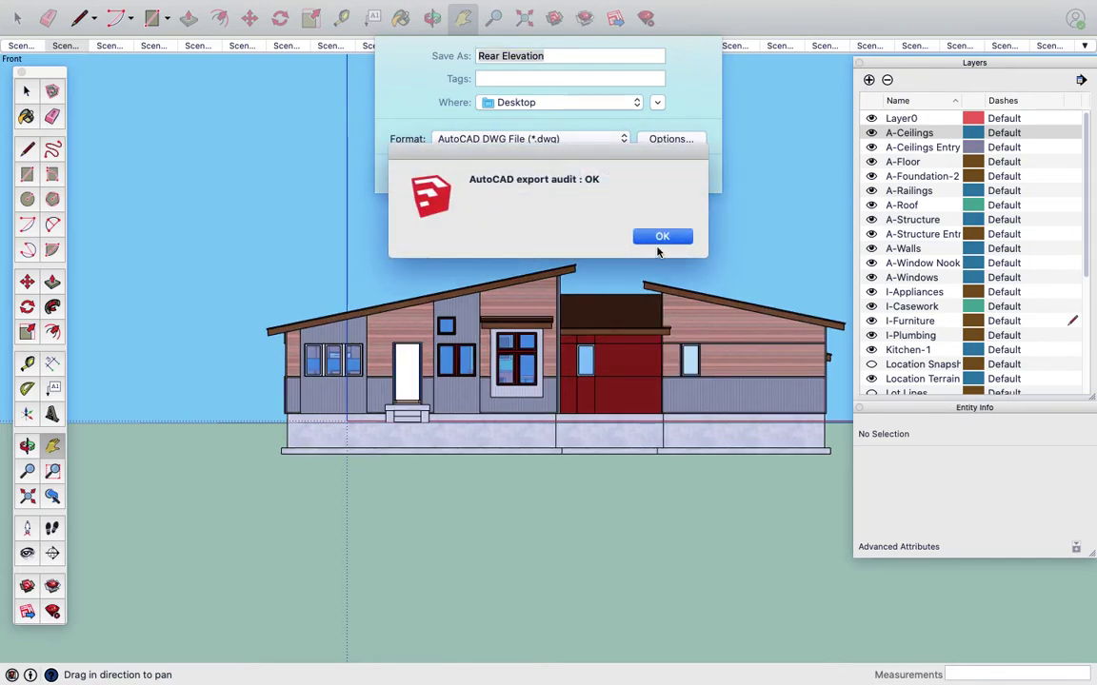
click(663, 237)
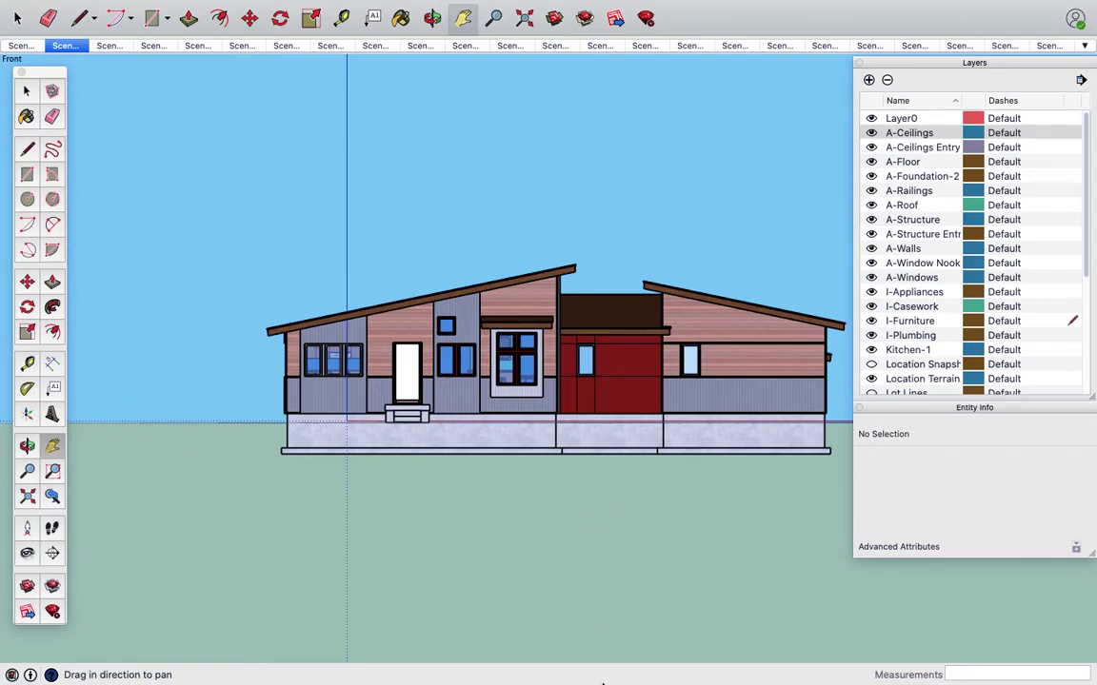
Step: Switch to AutoCAD LT and show the model space of the open MicroHome drawing set
mouse_move(594, 671)
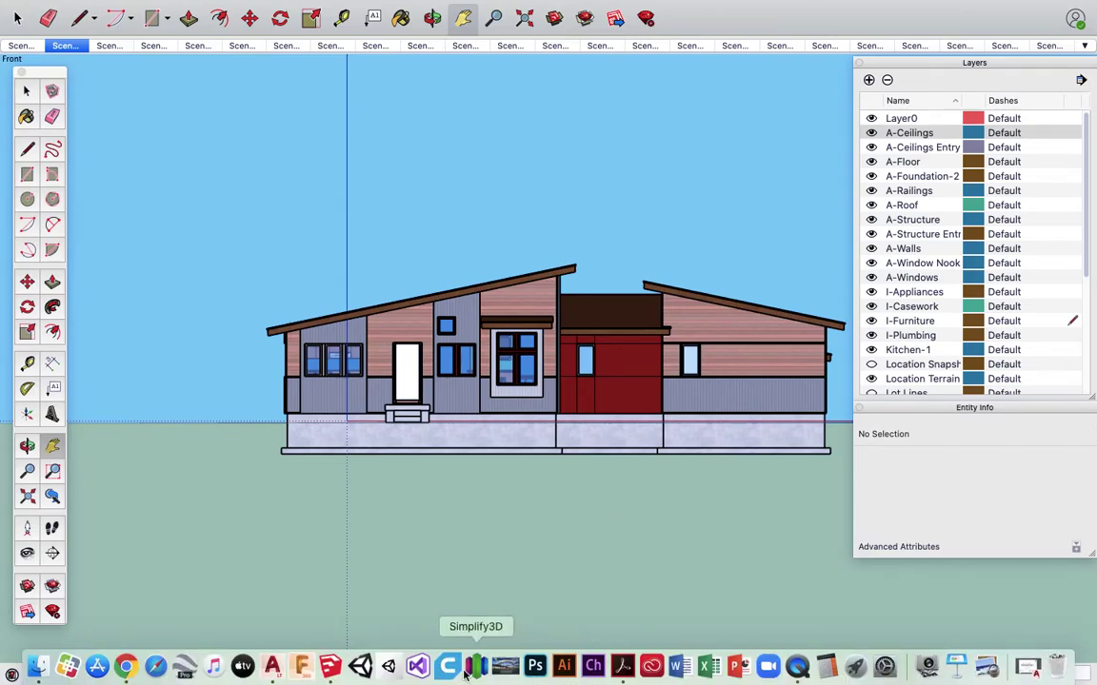
click(273, 667)
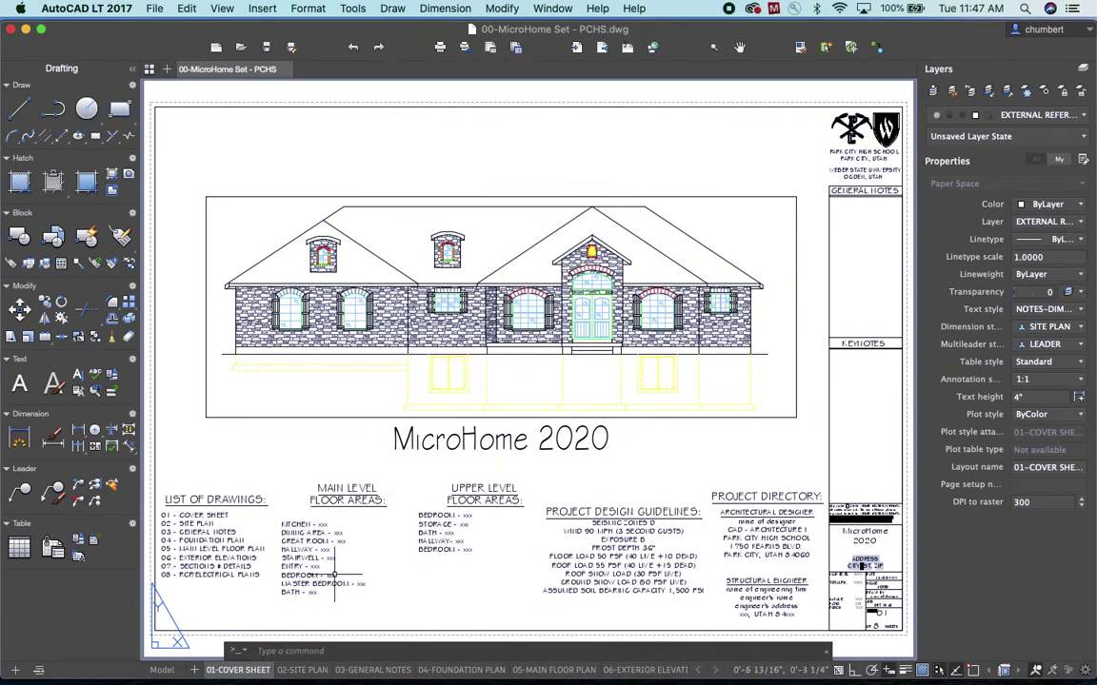
click(162, 670)
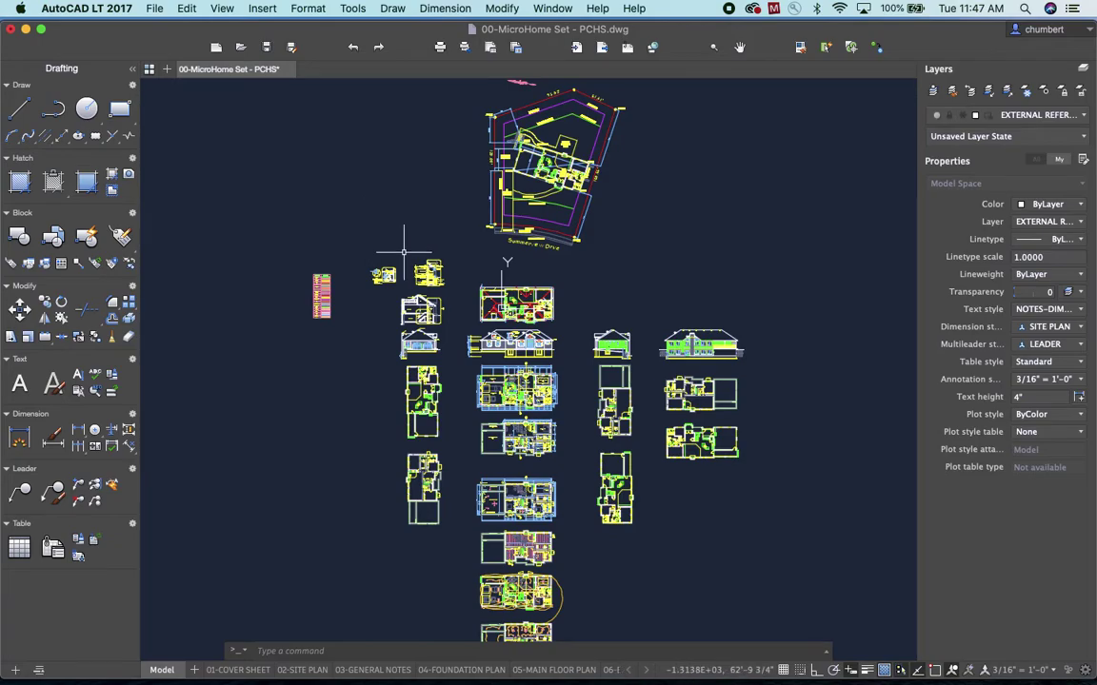
Step: Open Rear Elevation.dwg from the Desktop and continue opening it as a foreign DWG file
click(157, 10)
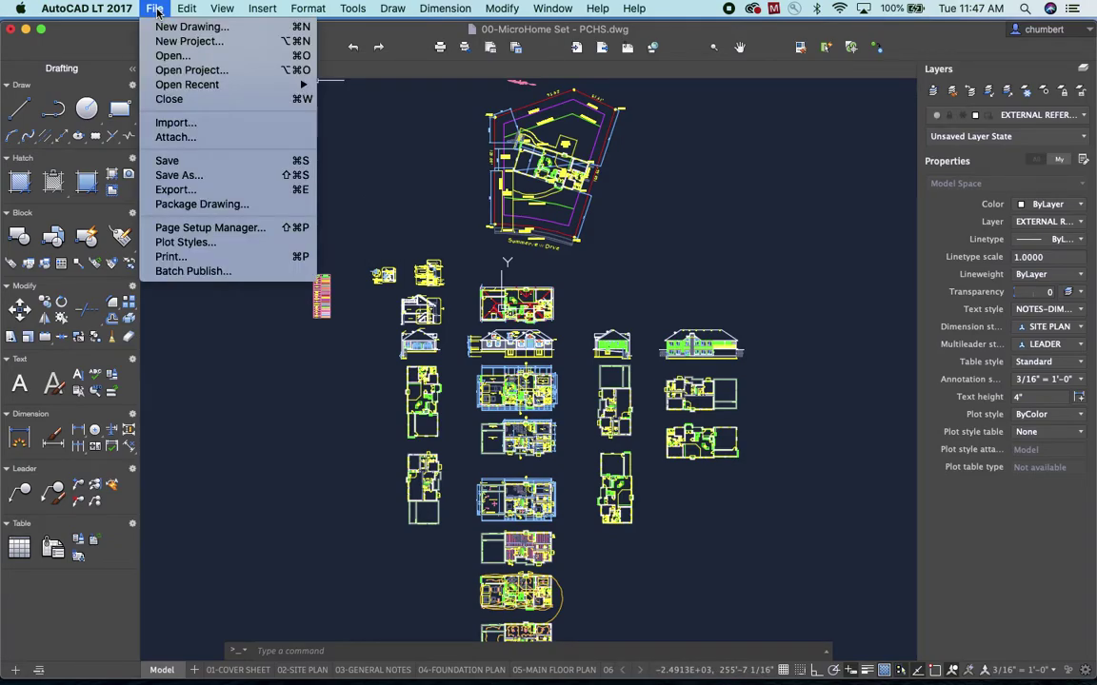
click(173, 57)
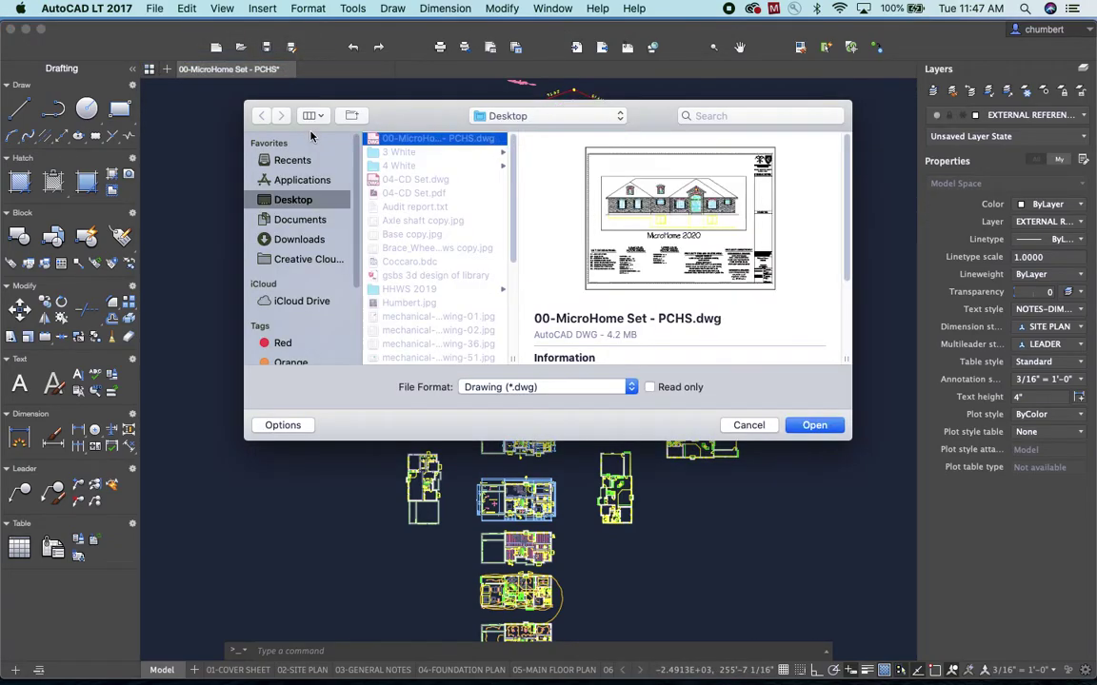
scroll(416, 238, down, 5)
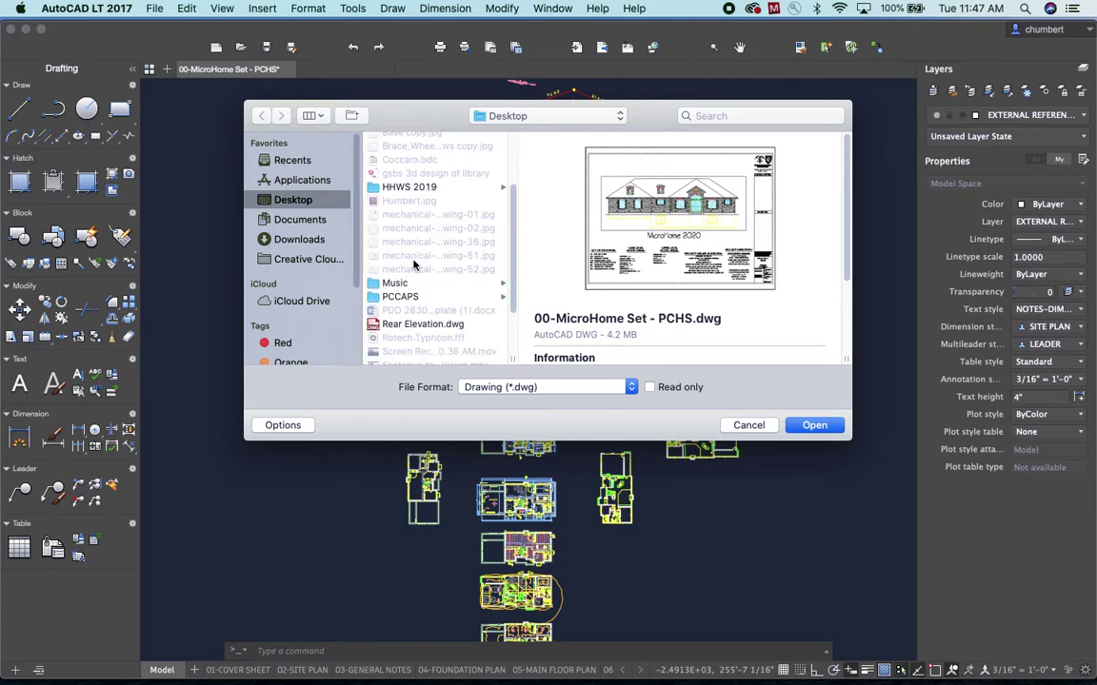
click(381, 246)
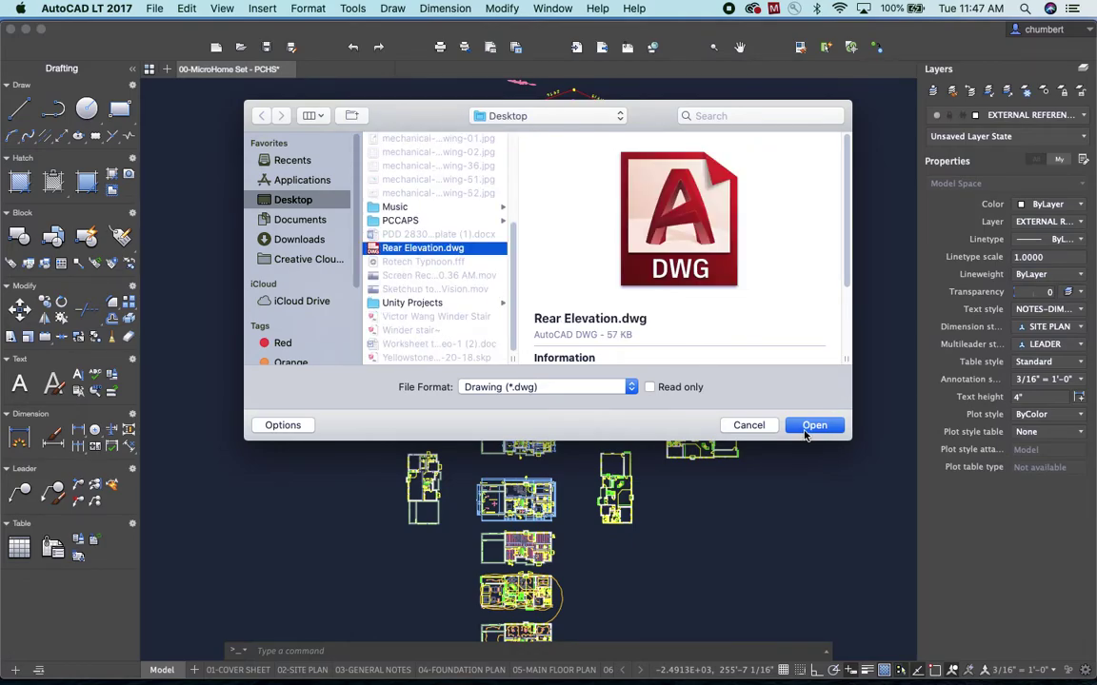
click(811, 426)
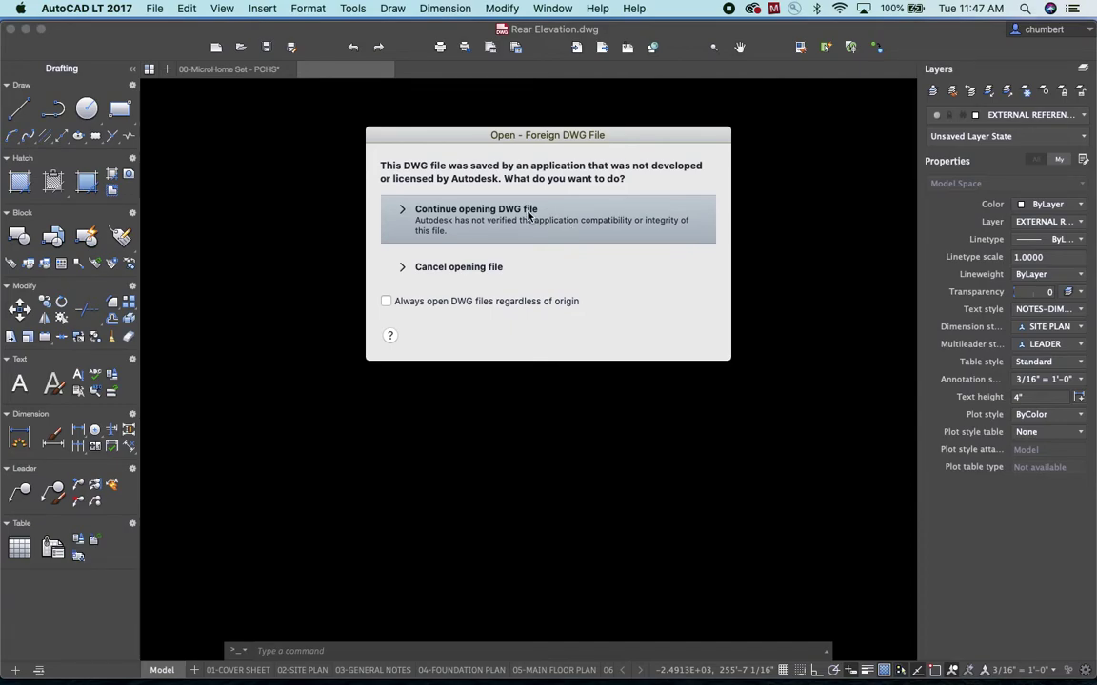
click(530, 216)
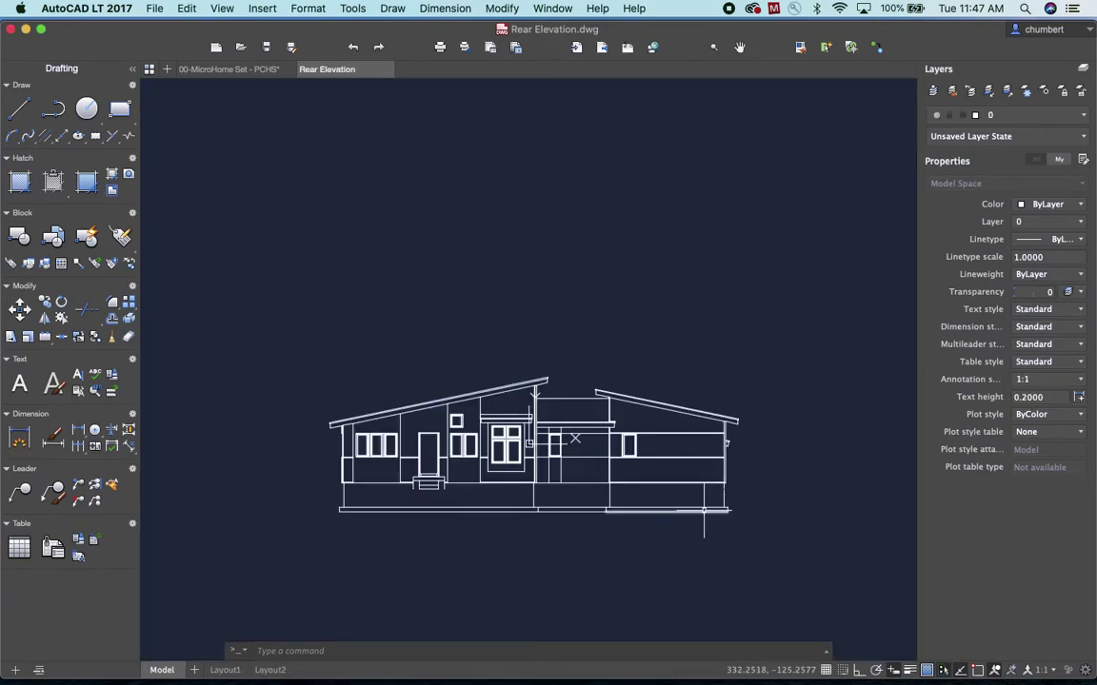
Step: Examine the linework of the exported elevation, including the entry steps, windows, roof edges and foundation
scroll(702, 510, up, 5)
scroll(703, 510, down, 3)
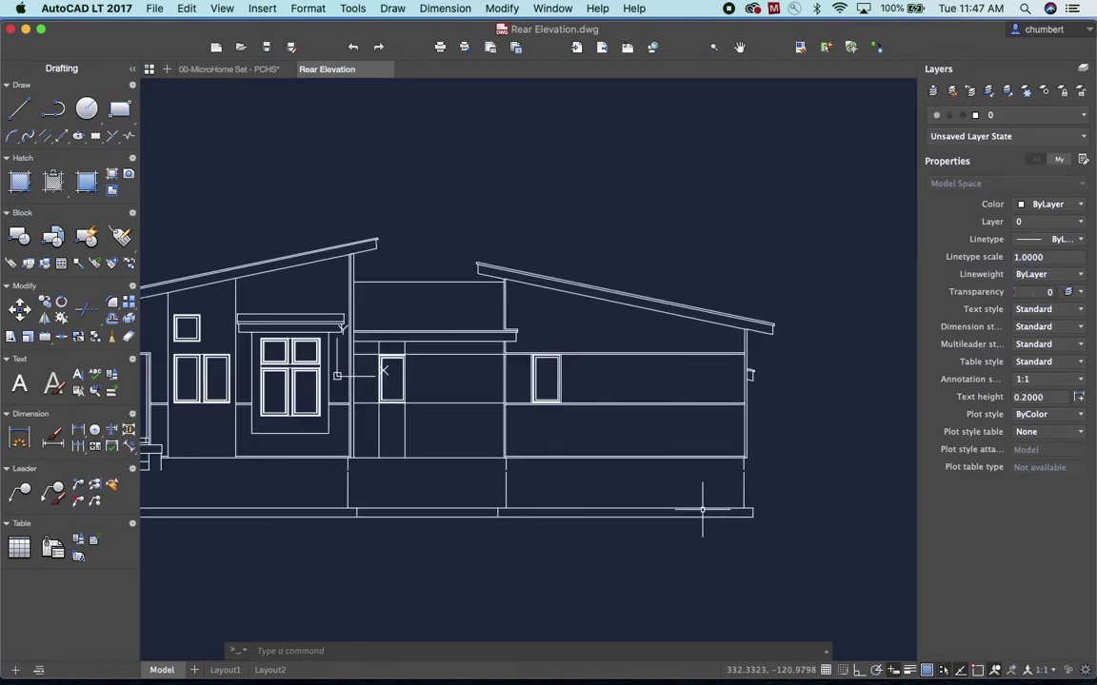
scroll(703, 509, left, 10)
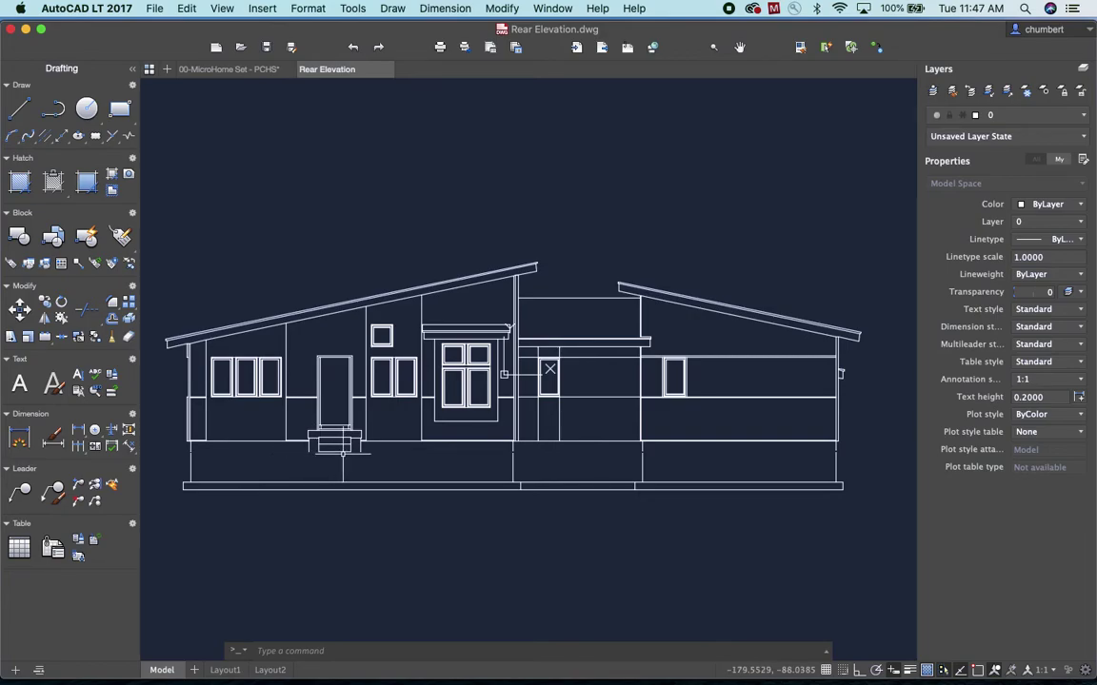
scroll(358, 455, up, 7)
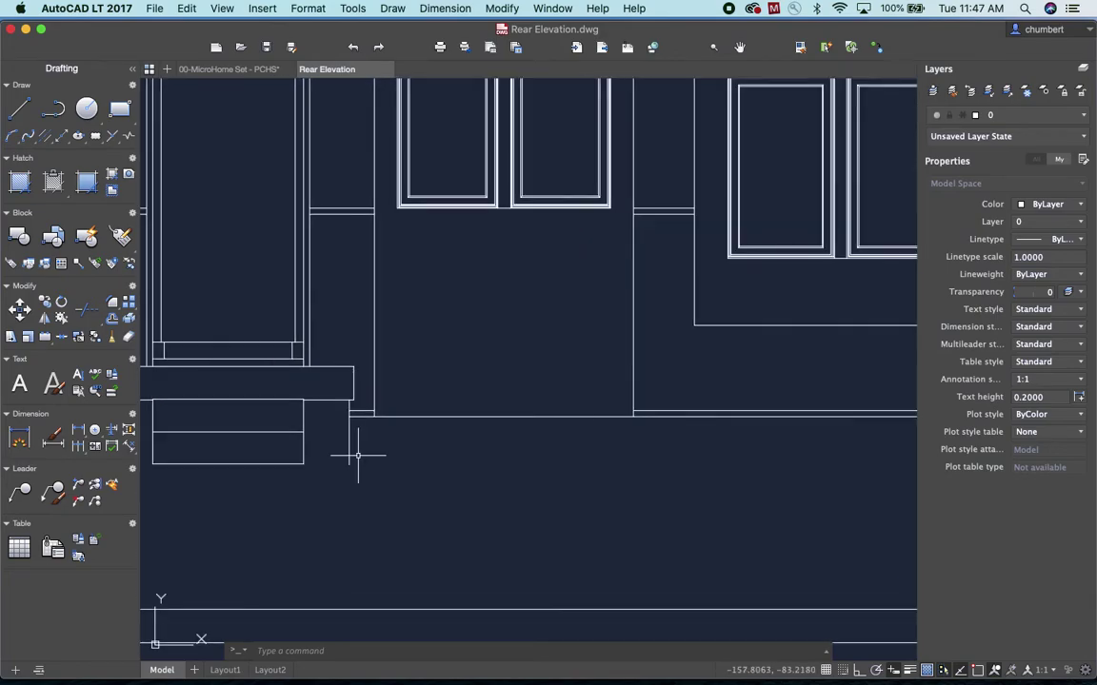
scroll(355, 453, down, 3)
scroll(357, 454, down, 4)
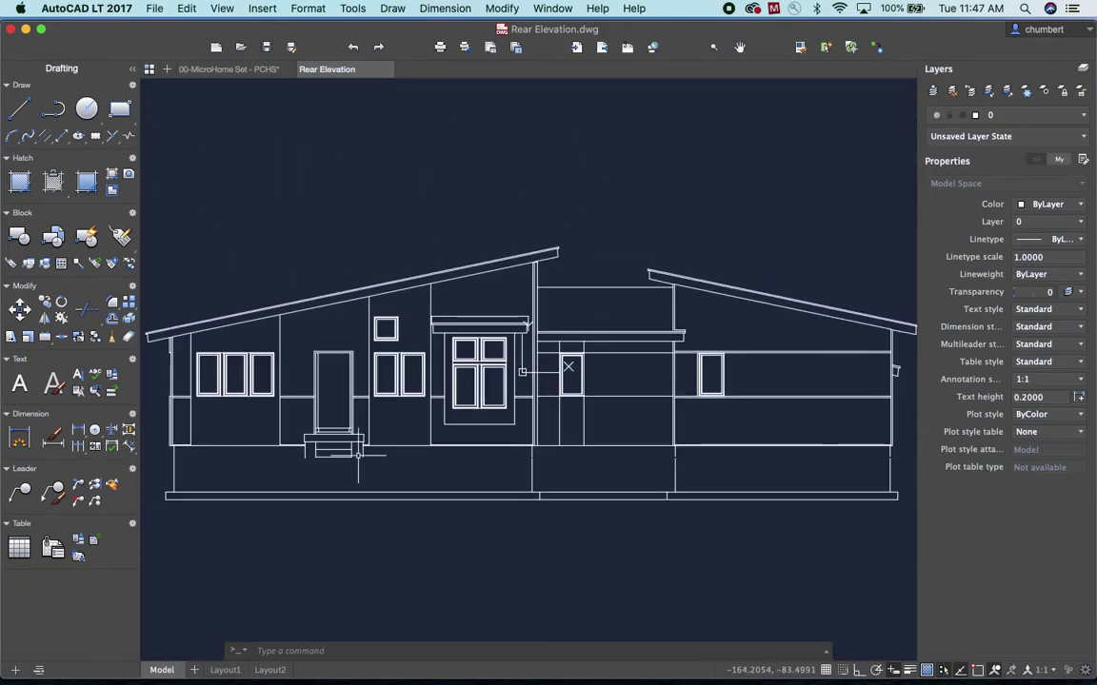
scroll(358, 456, up, 1)
scroll(358, 455, up, 1)
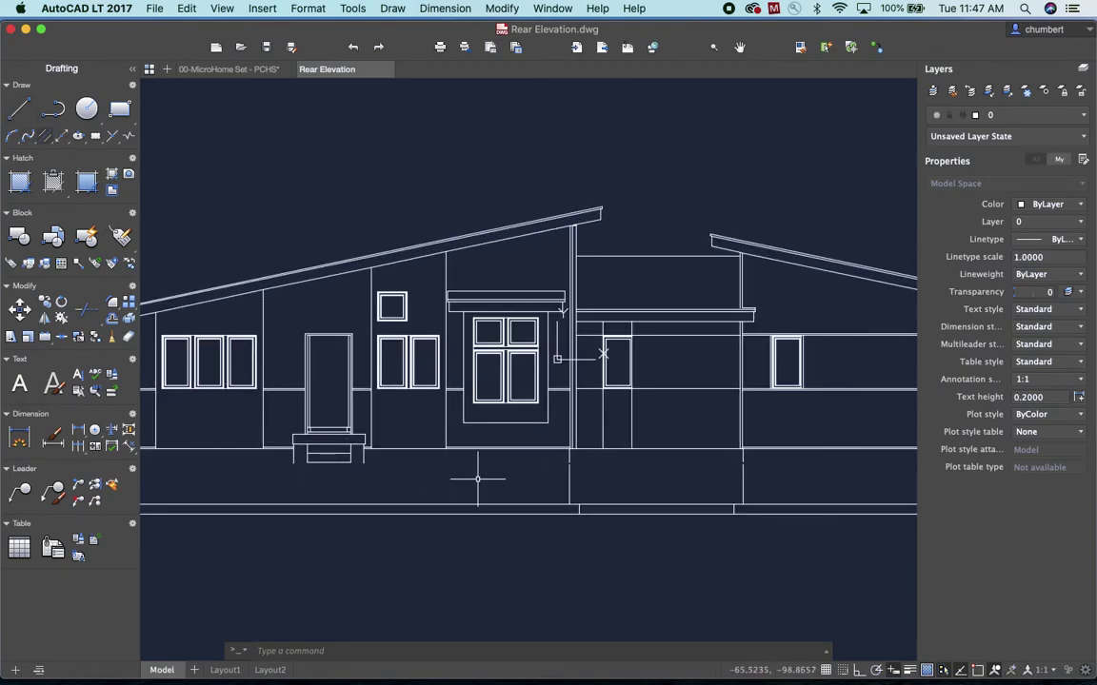
scroll(533, 476, down, 6)
scroll(599, 473, up, 4)
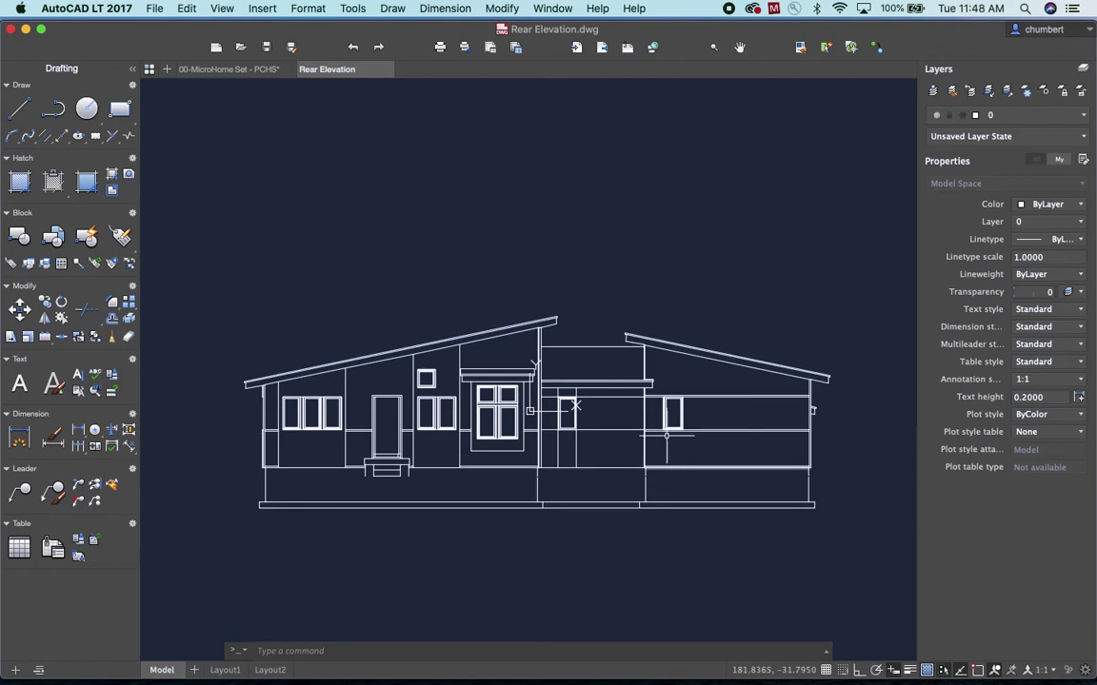